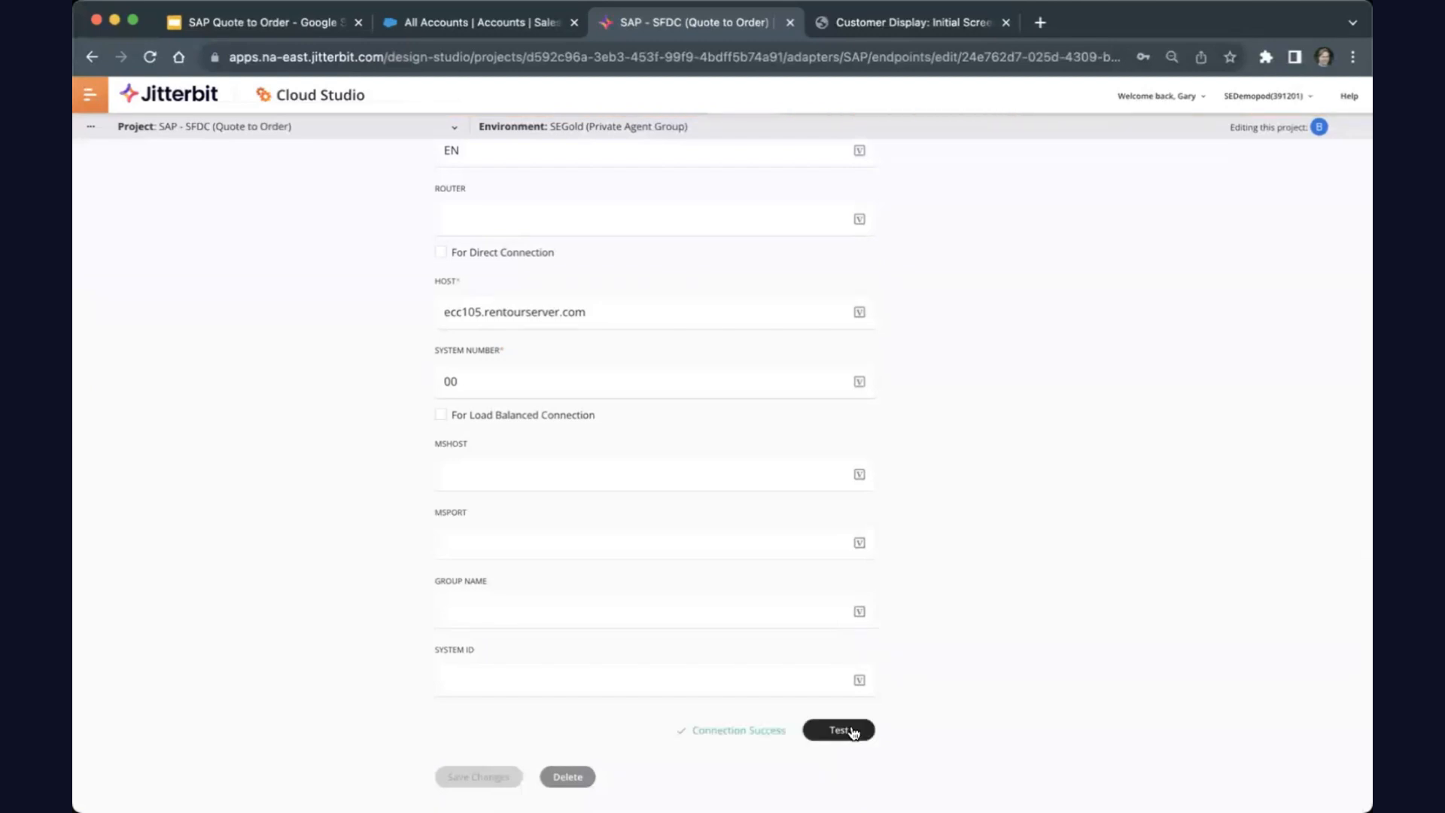
# Step: Close the SAP connection configuration and return to the 2.0 Customer Sync workflow
pyautogui.scroll(10, 956, 499)
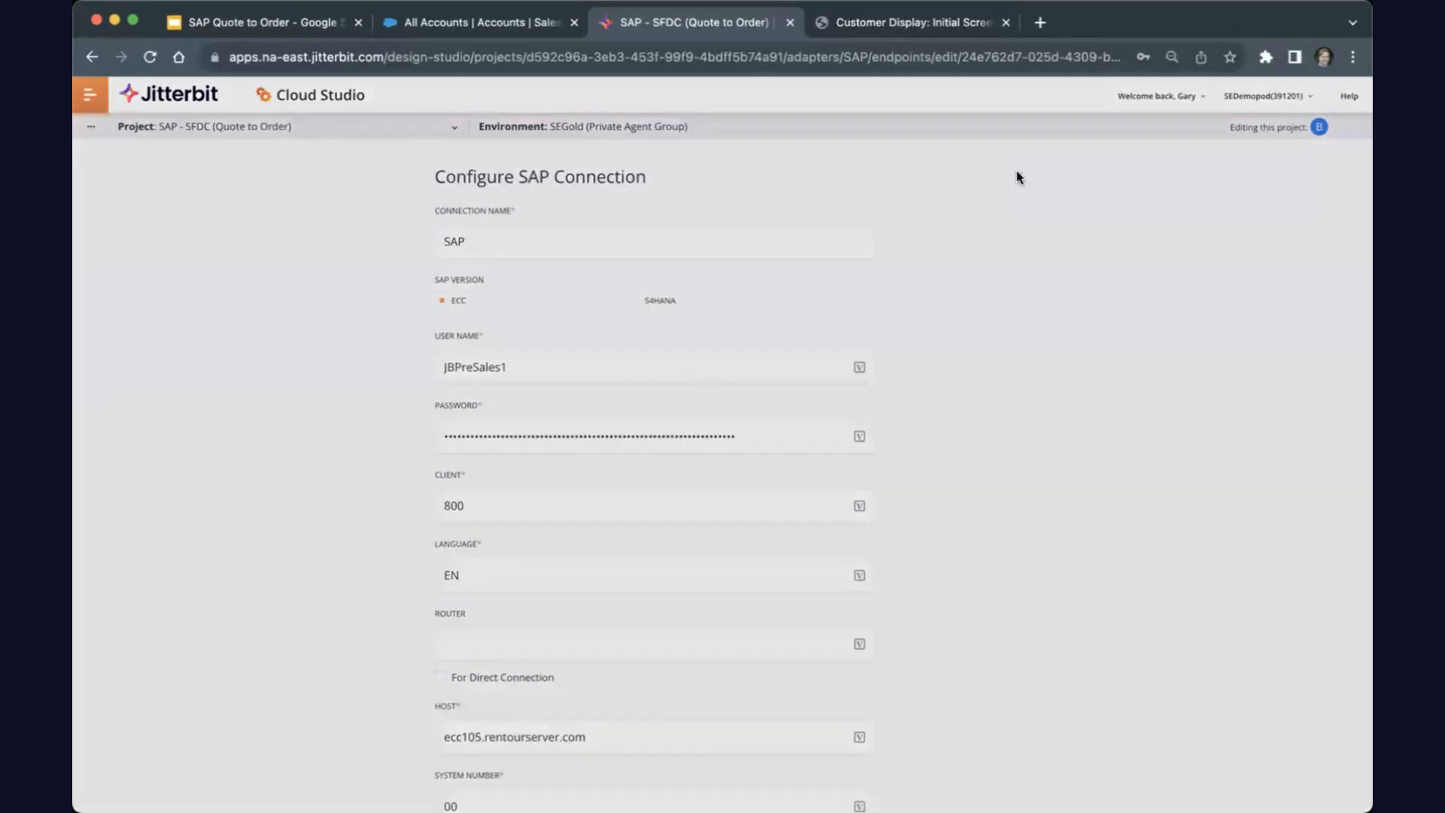
pyautogui.click(1018, 177)
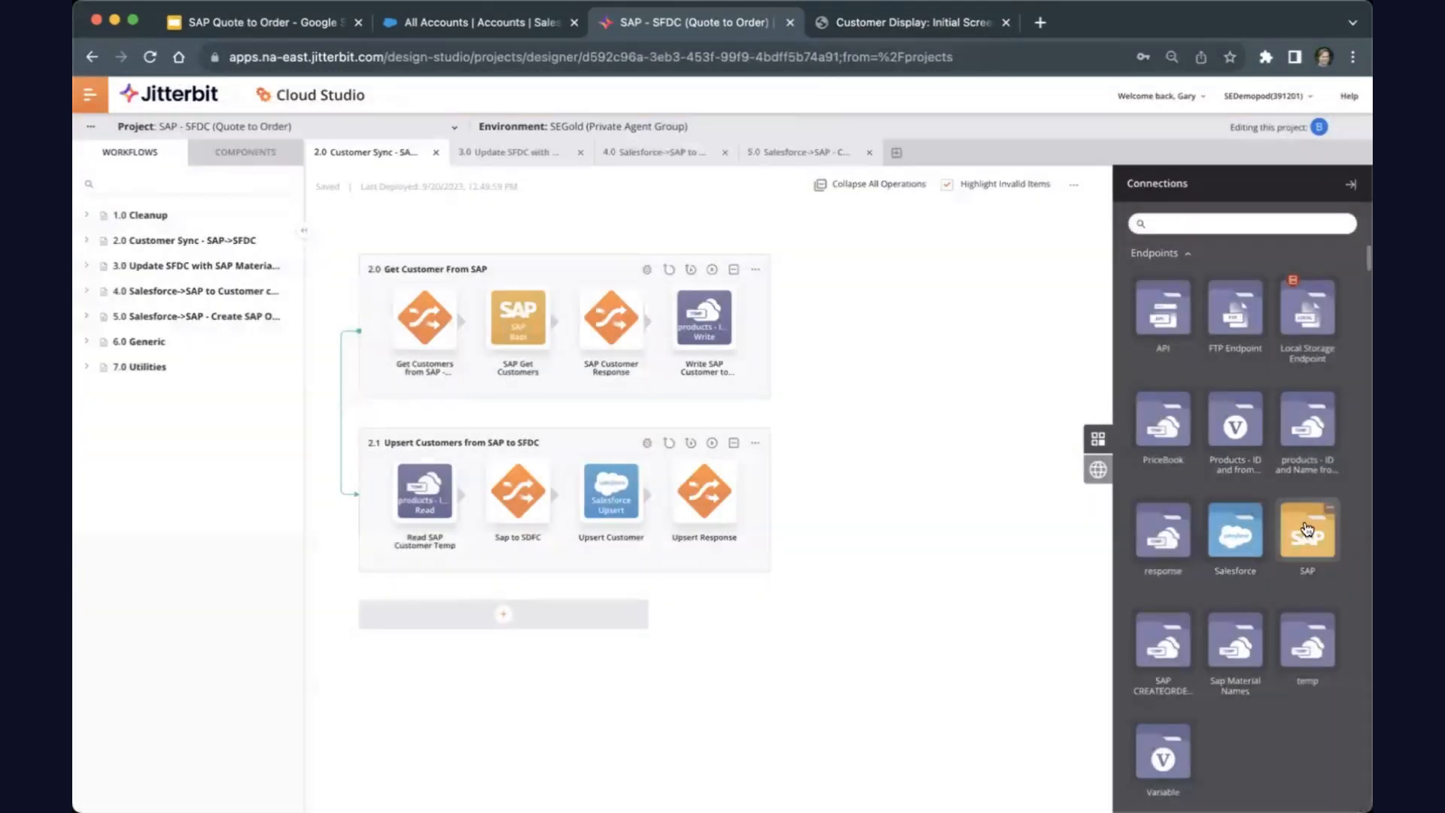
# Step: Show the SAP connection's activities and try placing a BAPI activity in a new operation below operation 2.1
pyautogui.click(1307, 529)
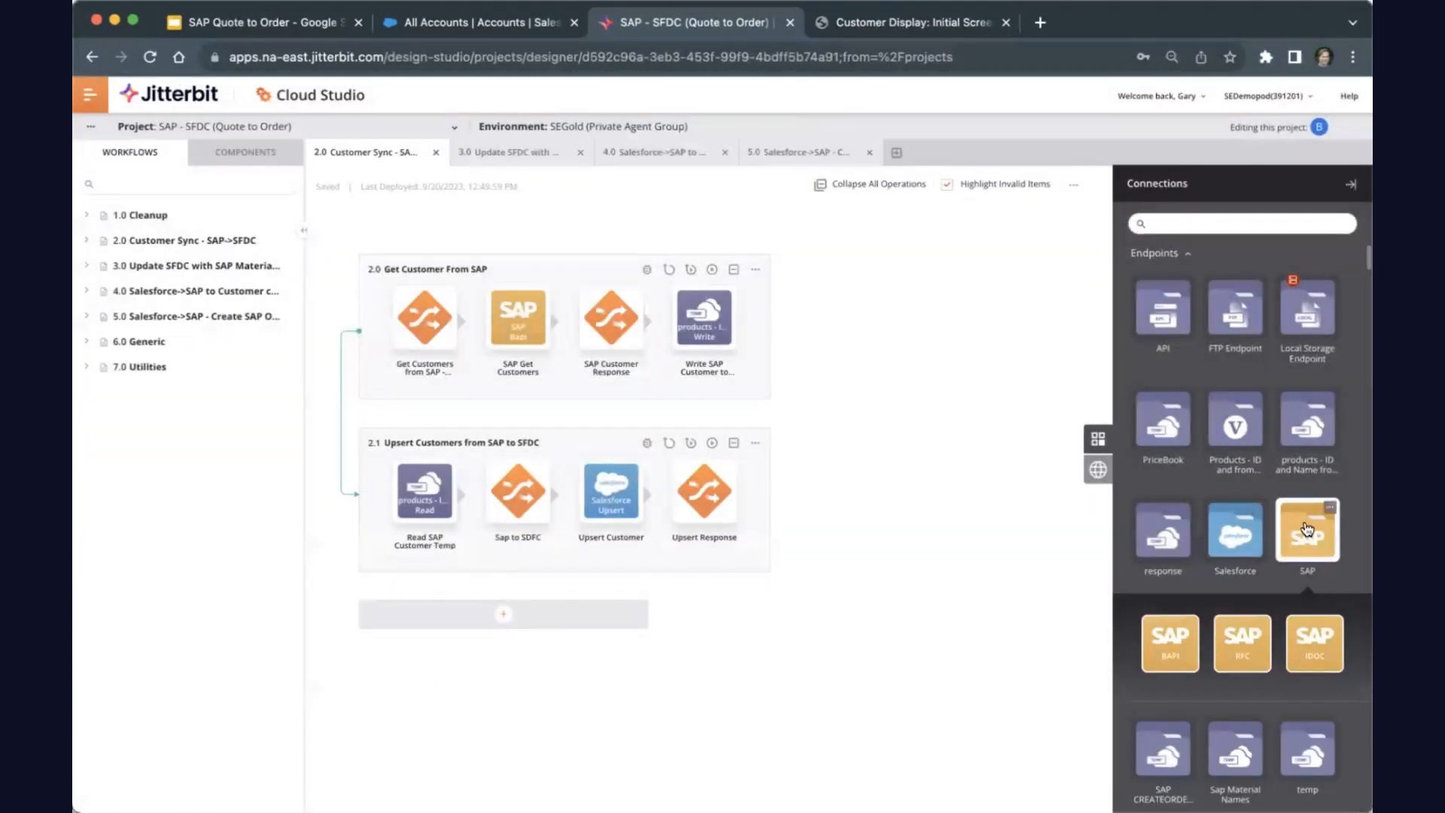
pyautogui.moveTo(1170, 652); pyautogui.dragTo(387, 619)
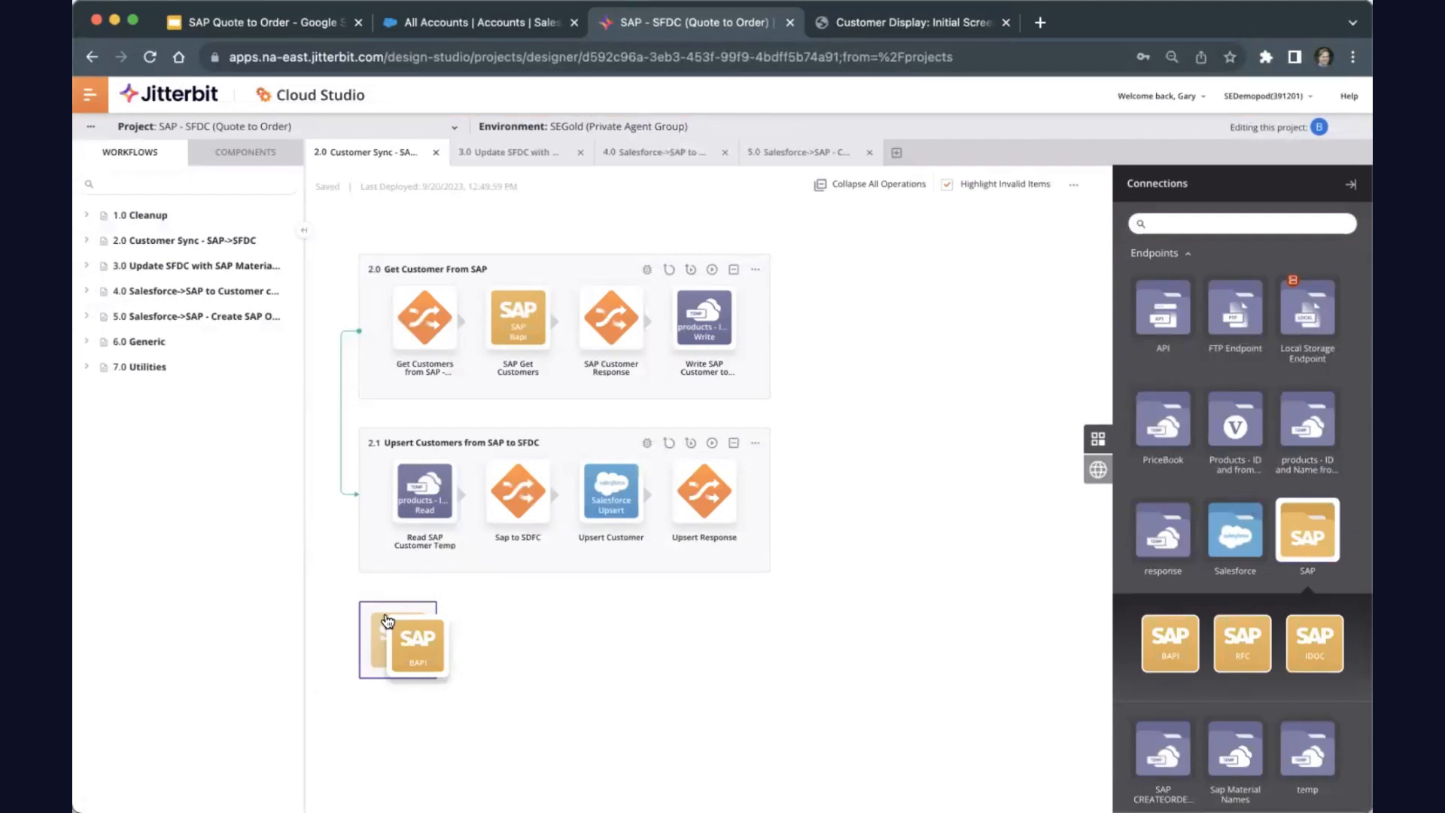
pyautogui.moveTo(388, 619); pyautogui.dragTo(1180, 637)
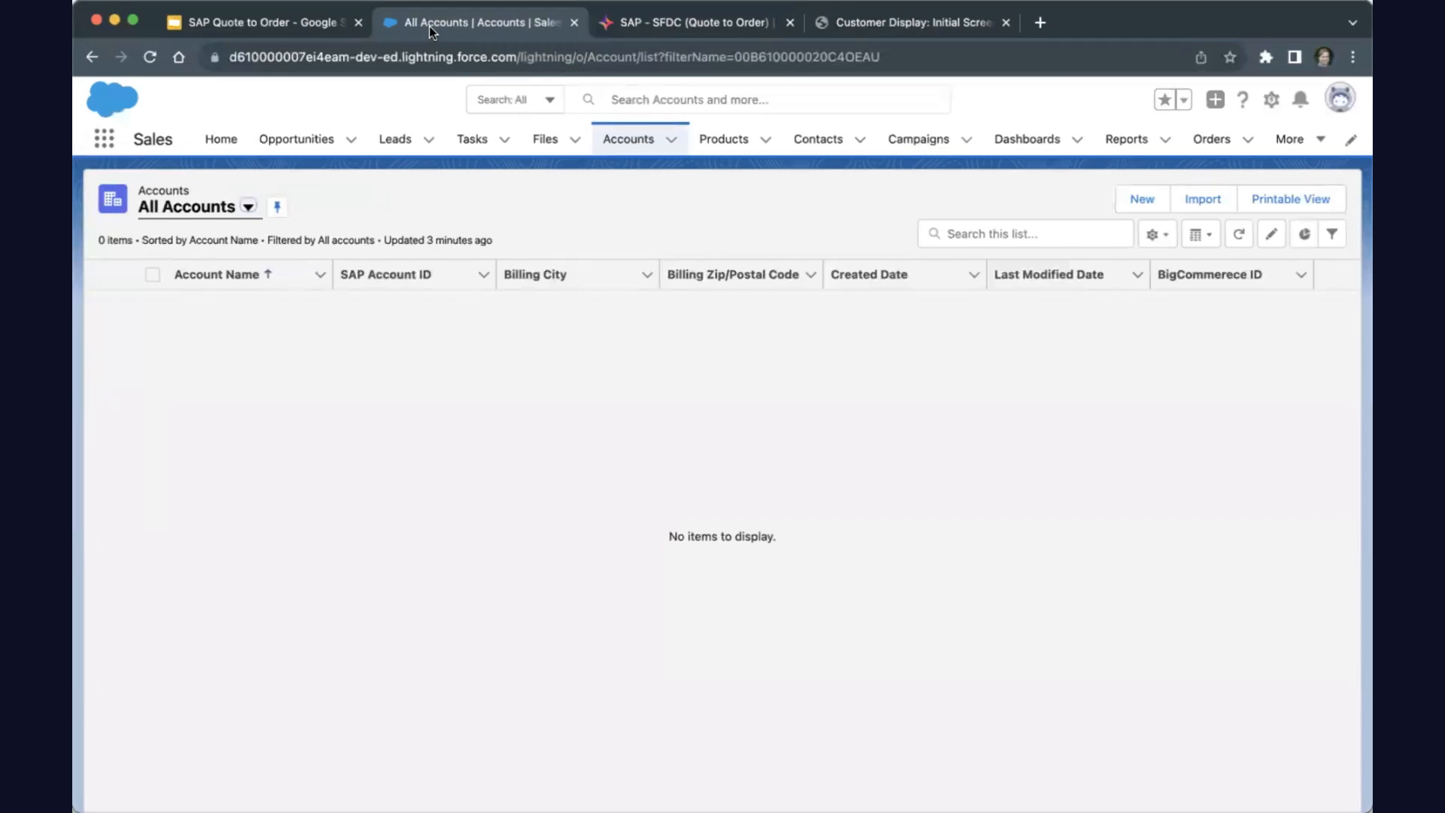
# Step: Switch to Salesforce and refresh the All Accounts and All Products lists to check their contents before the sync
pyautogui.click(1237, 239)
pyautogui.click(736, 141)
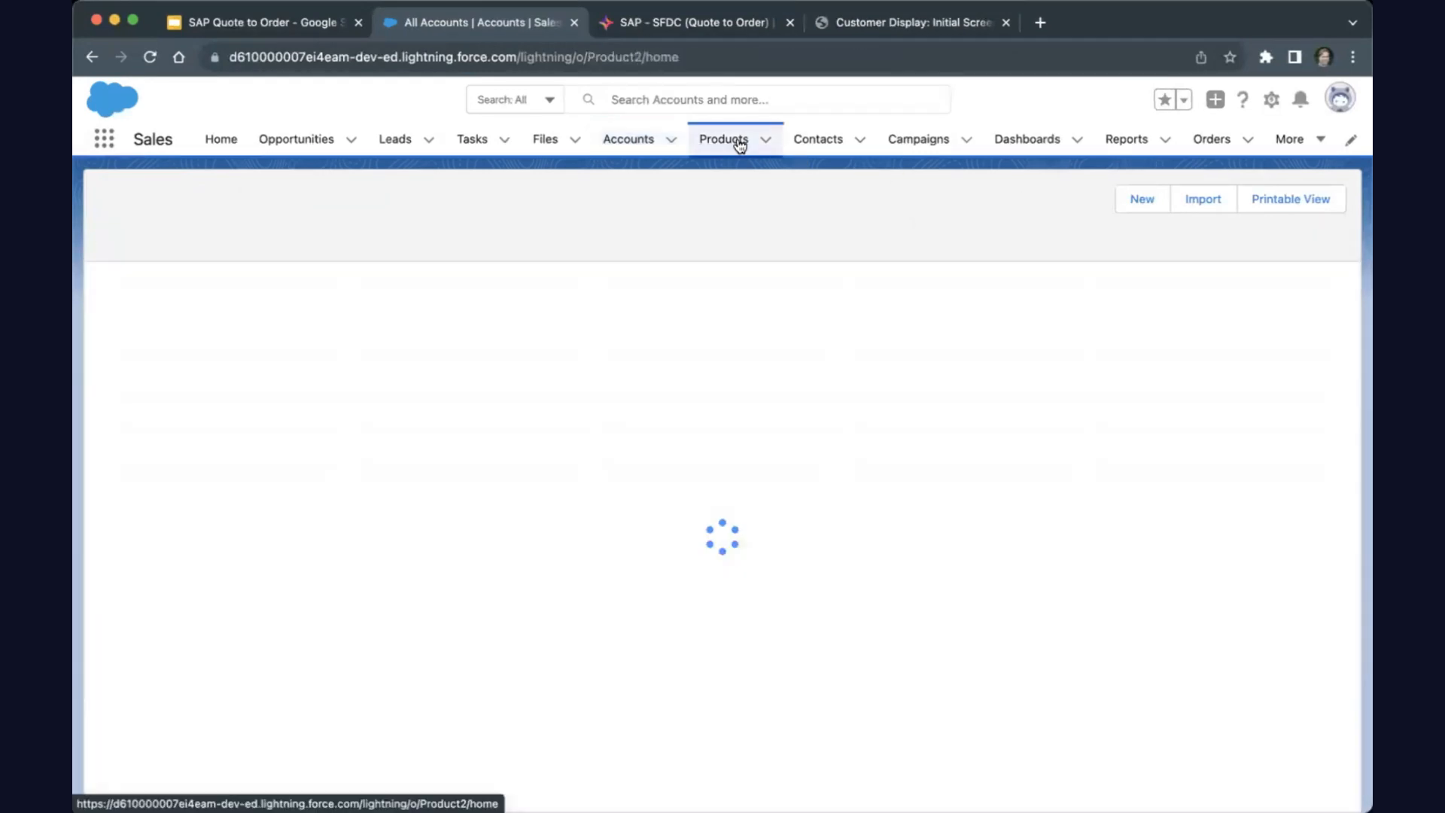
pyautogui.click(1239, 235)
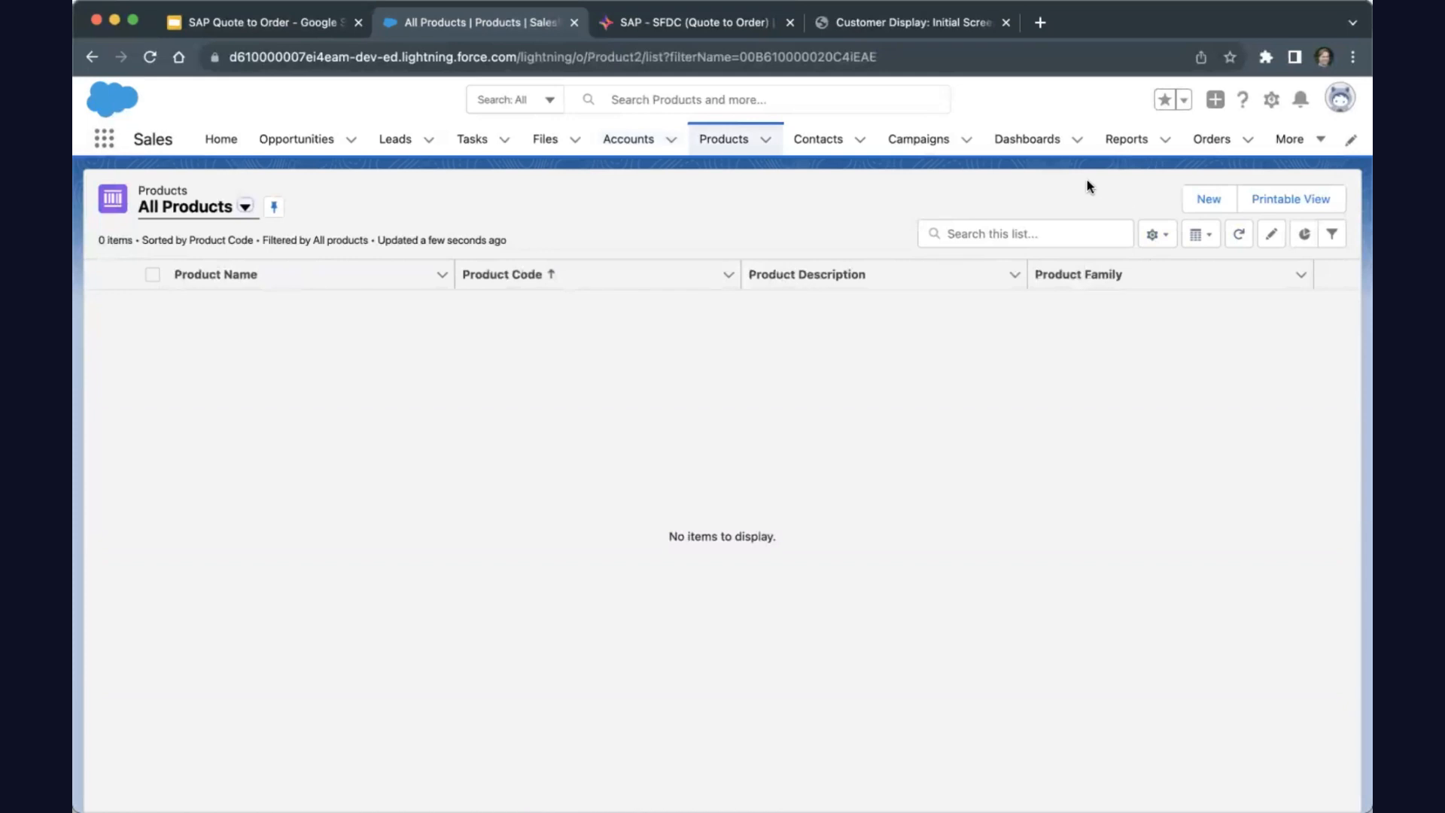
# Step: Switch to Jitterbit Cloud Studio and run operations 2.0 Get Customer From SAP and 3.0 Get Pricebook IDs, returning to the 2.0 workflow
pyautogui.click(735, 21)
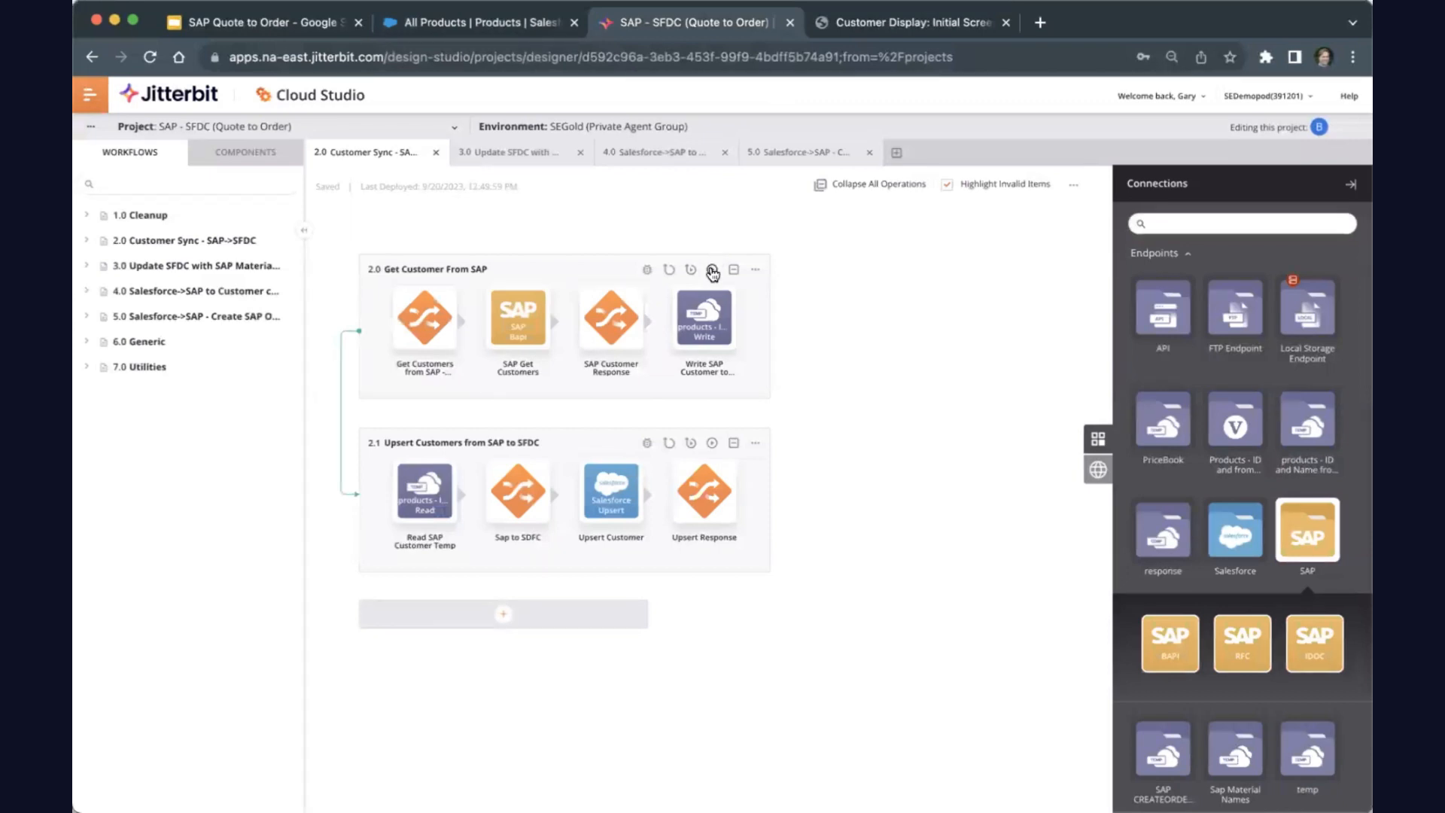
pyautogui.click(712, 270)
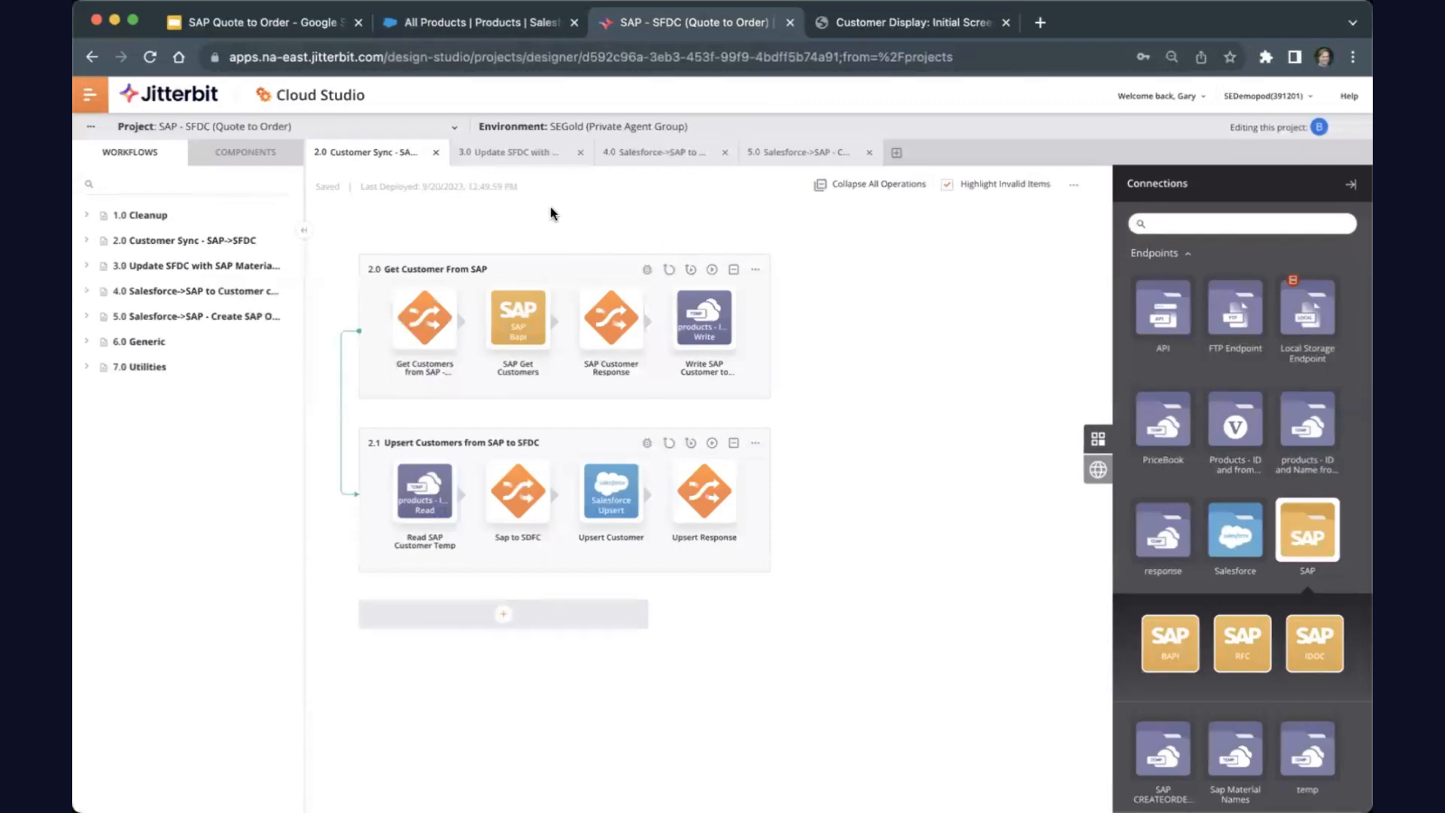
pyautogui.click(510, 155)
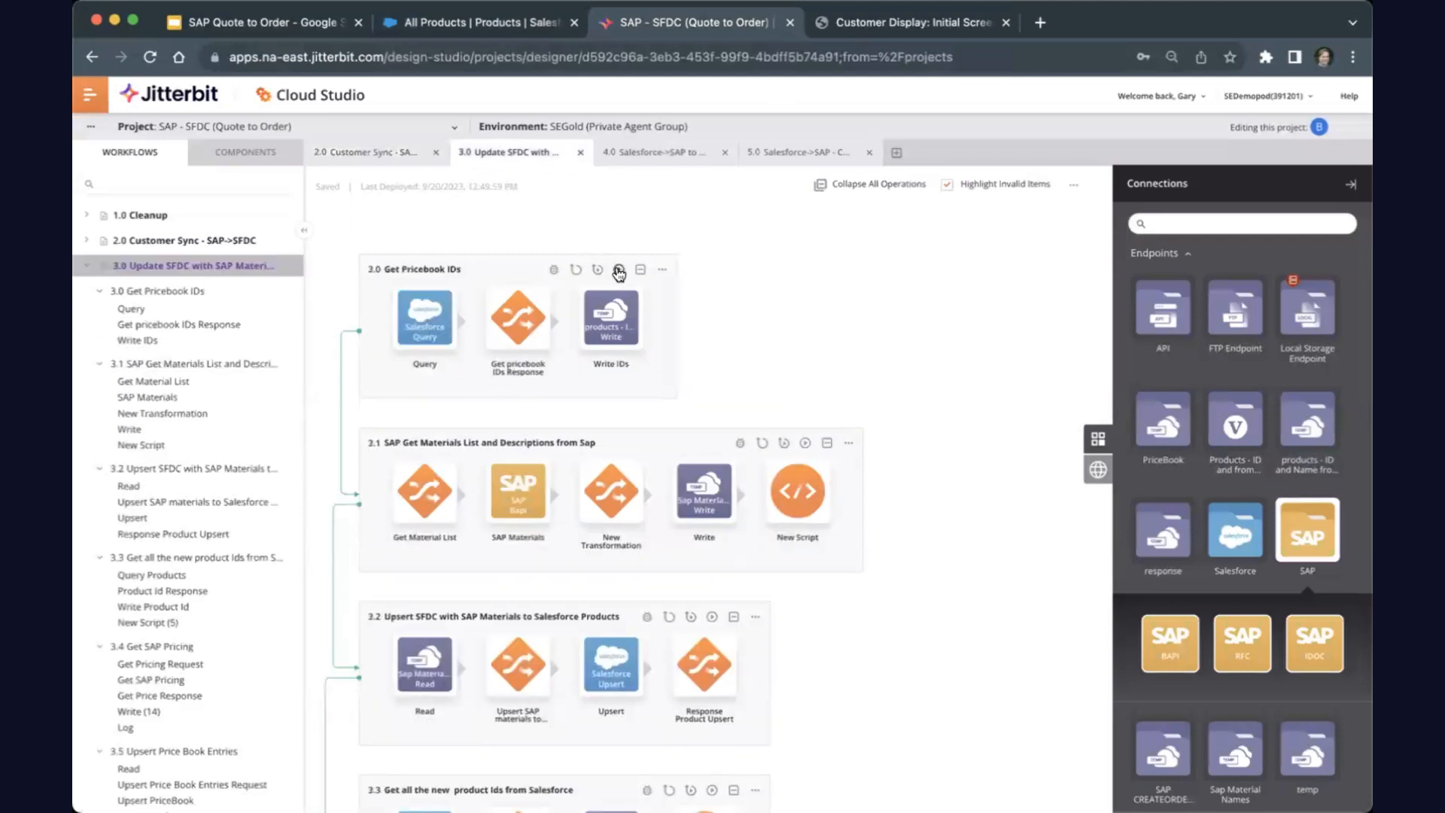
pyautogui.click(373, 152)
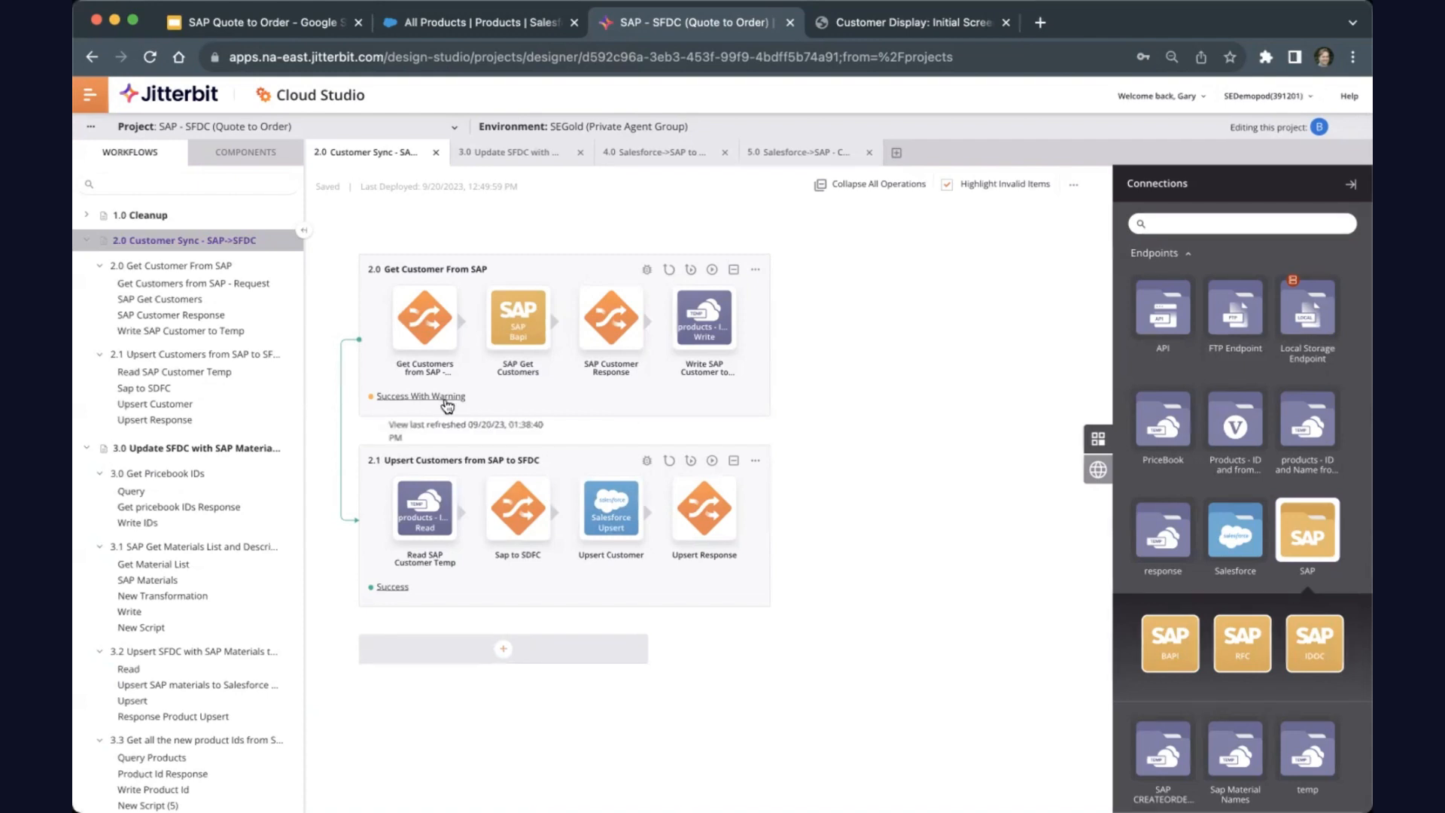
# Step: Switch to Salesforce and review the synced records in the All Accounts and All Products lists
pyautogui.click(479, 24)
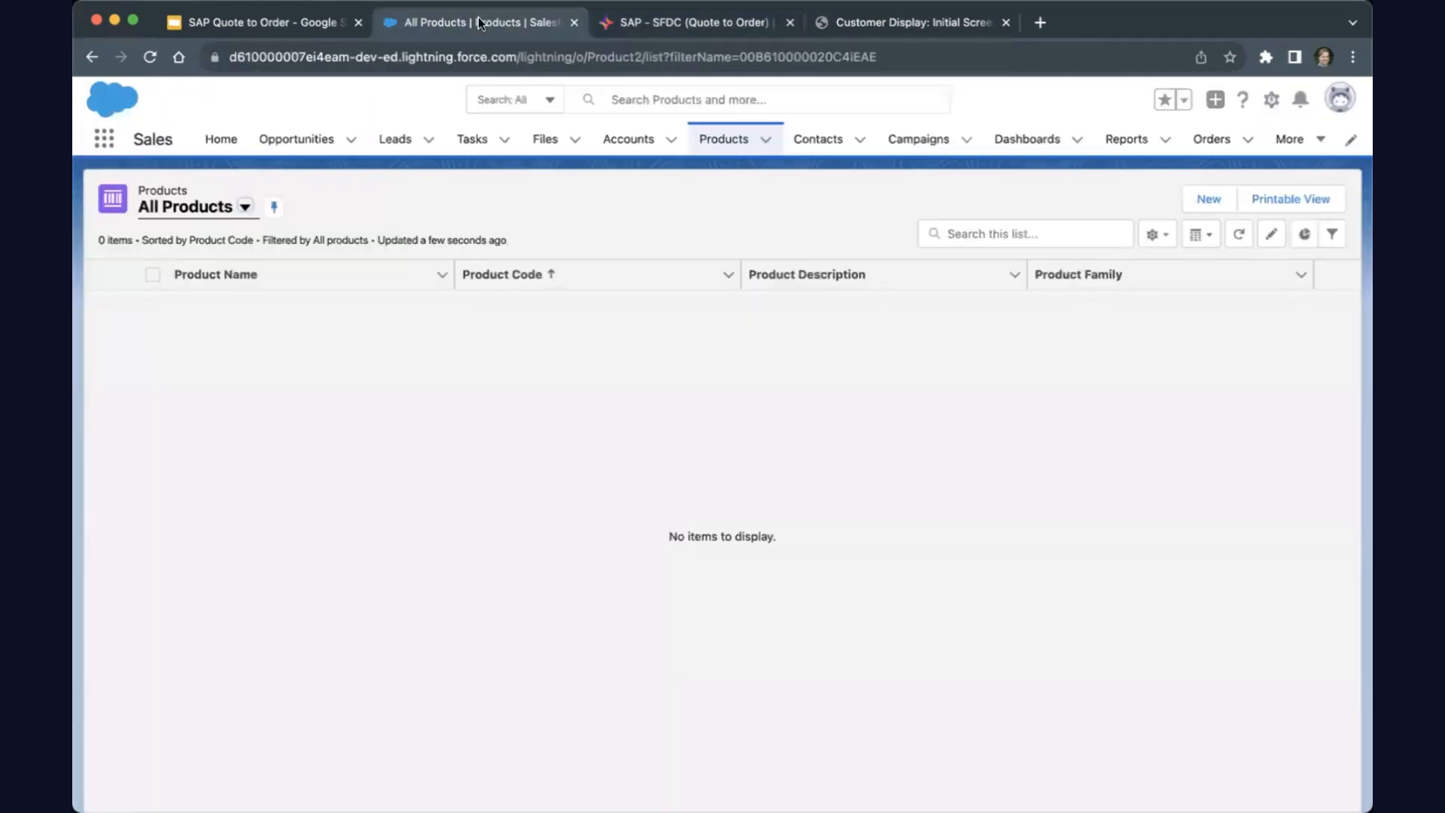
pyautogui.click(618, 141)
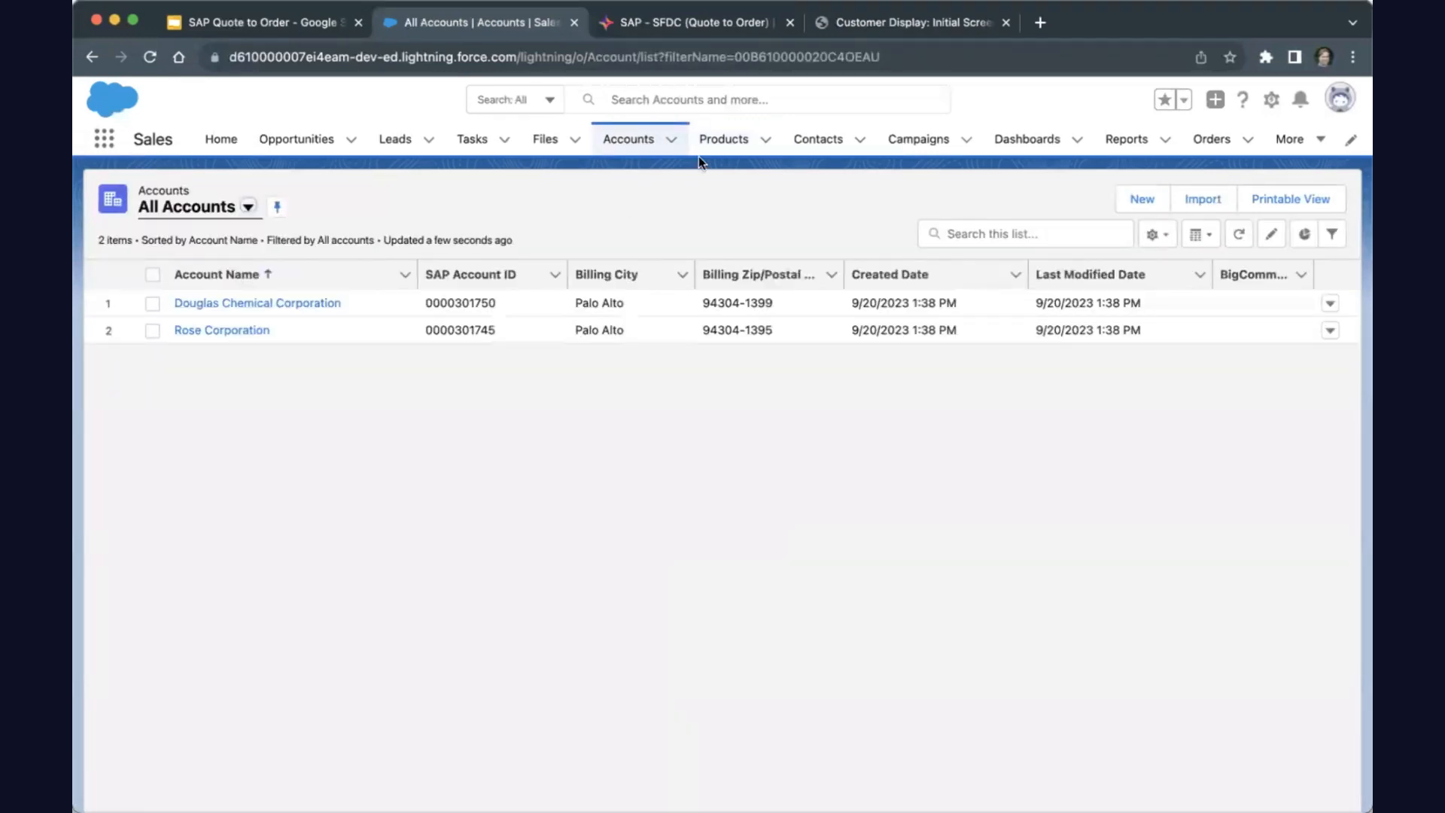
pyautogui.click(714, 145)
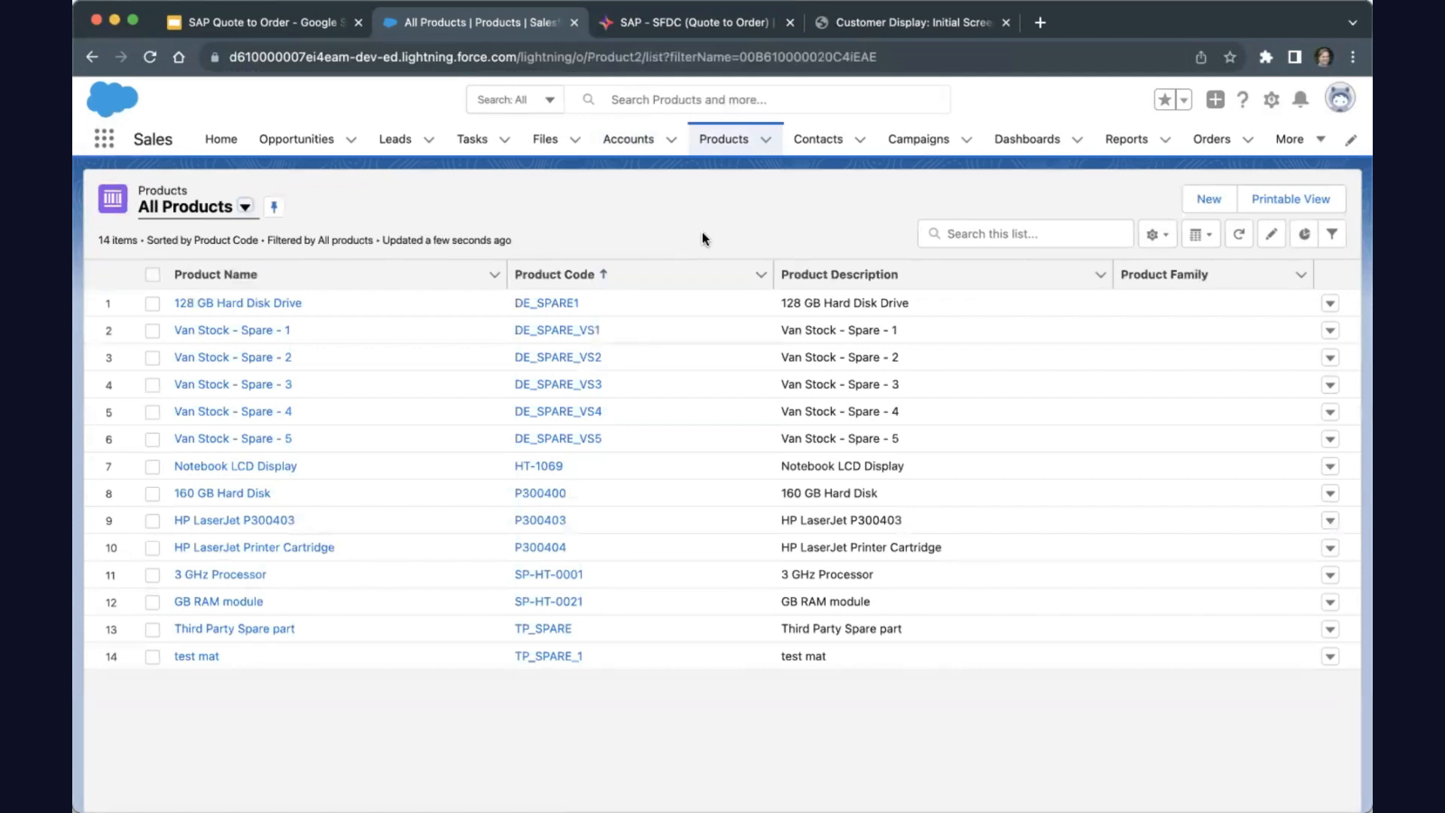
# Step: Switch to Jitterbit Cloud Studio, open the SAP Customer Response transformation and examine its field mappings around the source CUSTOMER field
pyautogui.hotkey('ctrl', 'Tab')
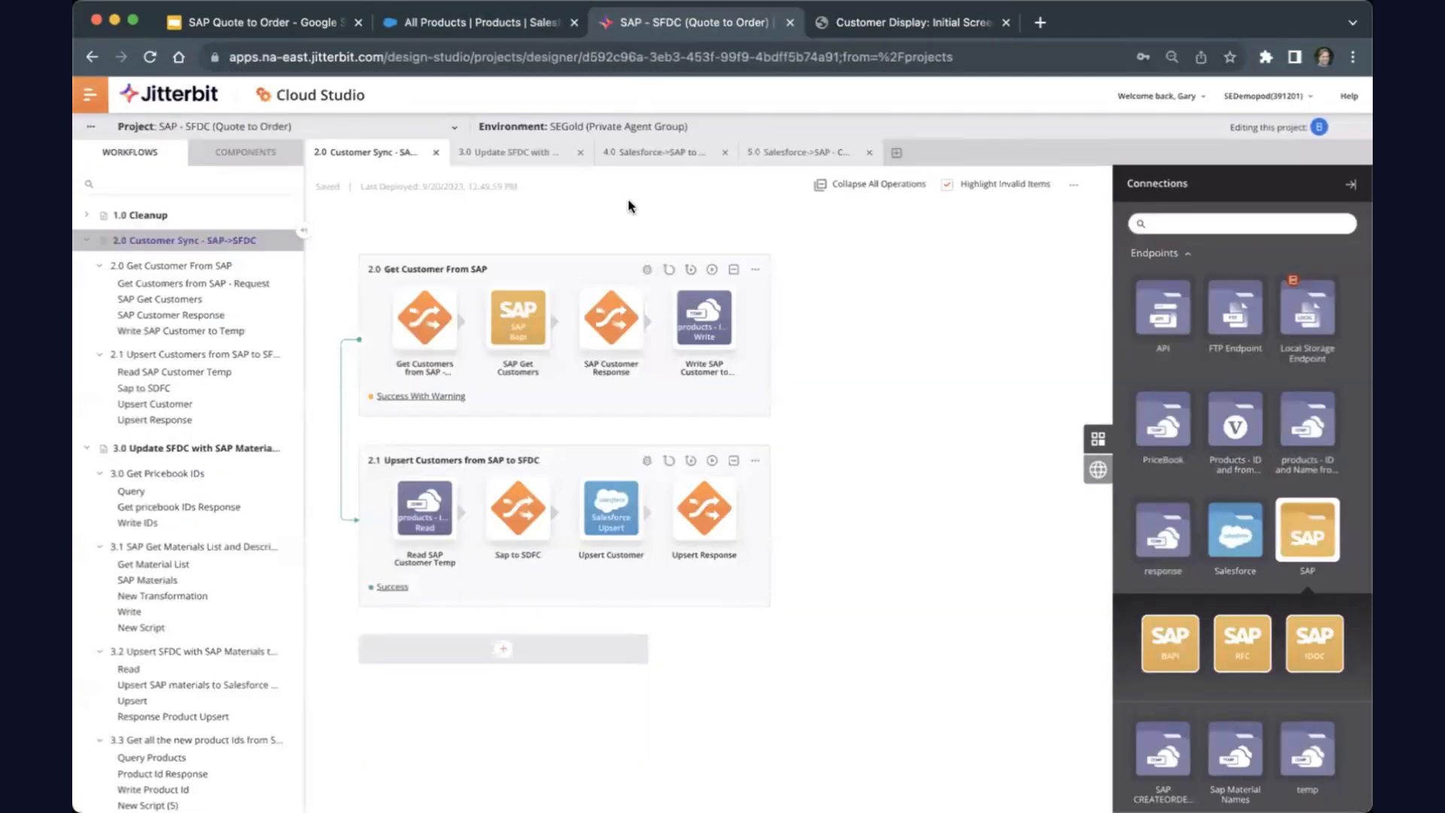
pyautogui.doubleClick(610, 335)
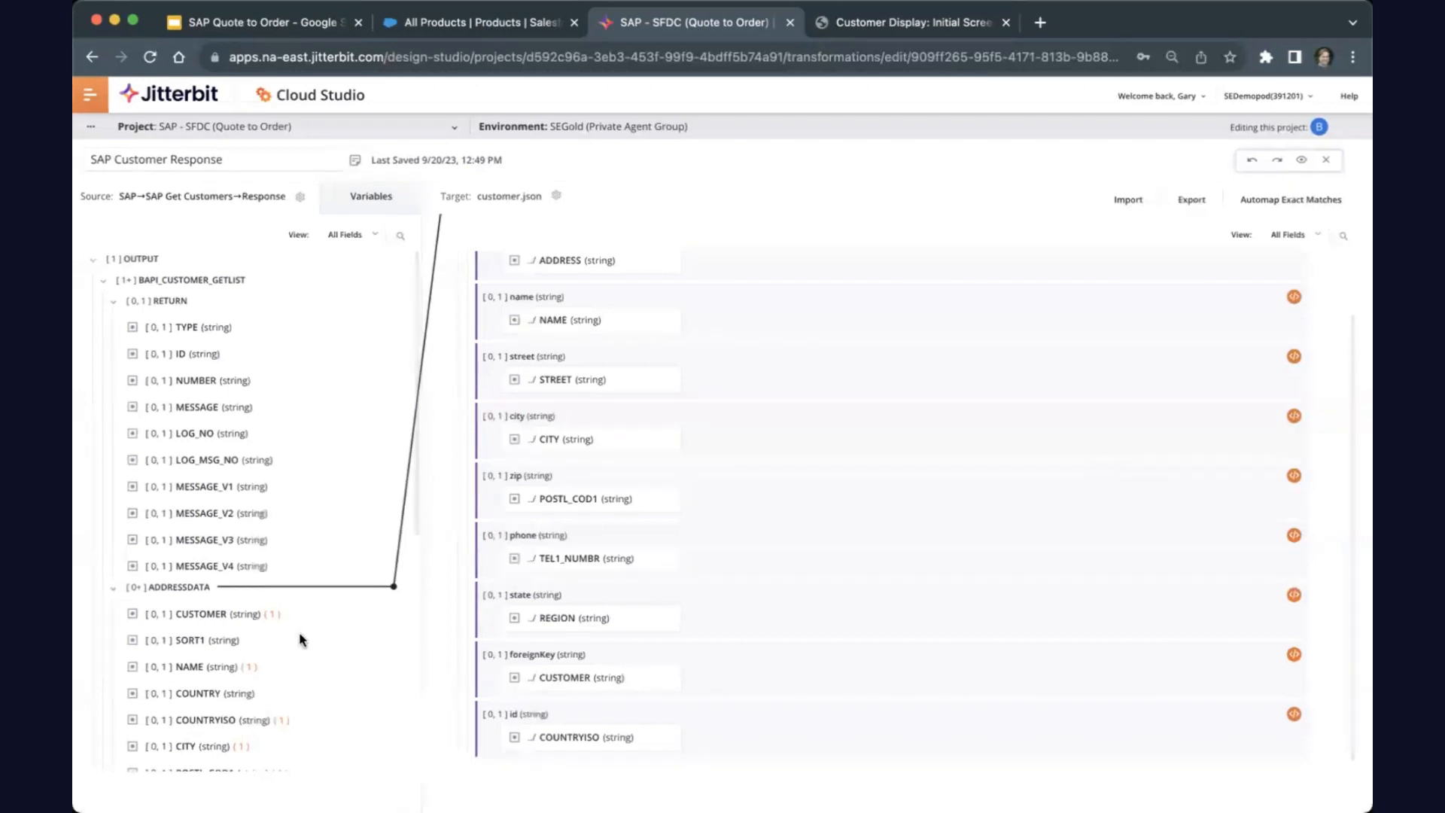
pyautogui.moveTo(210, 617); pyautogui.dragTo(776, 621)
pyautogui.moveTo(682, 624); pyautogui.dragTo(214, 623)
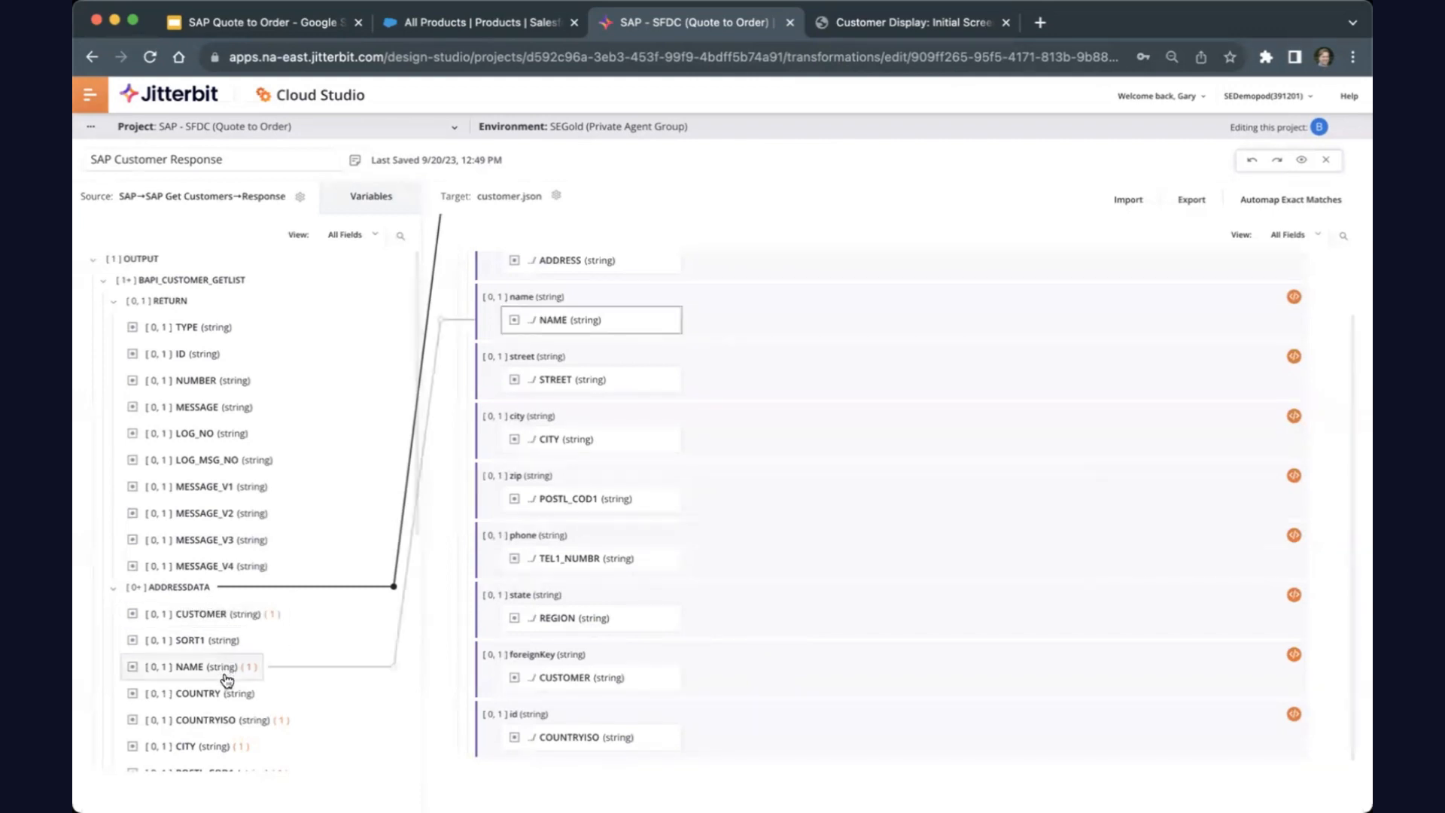
# Step: Open the script of the target phone field and examine its null condition, default value and TEL1_NUMBR source value
pyautogui.click(576, 567)
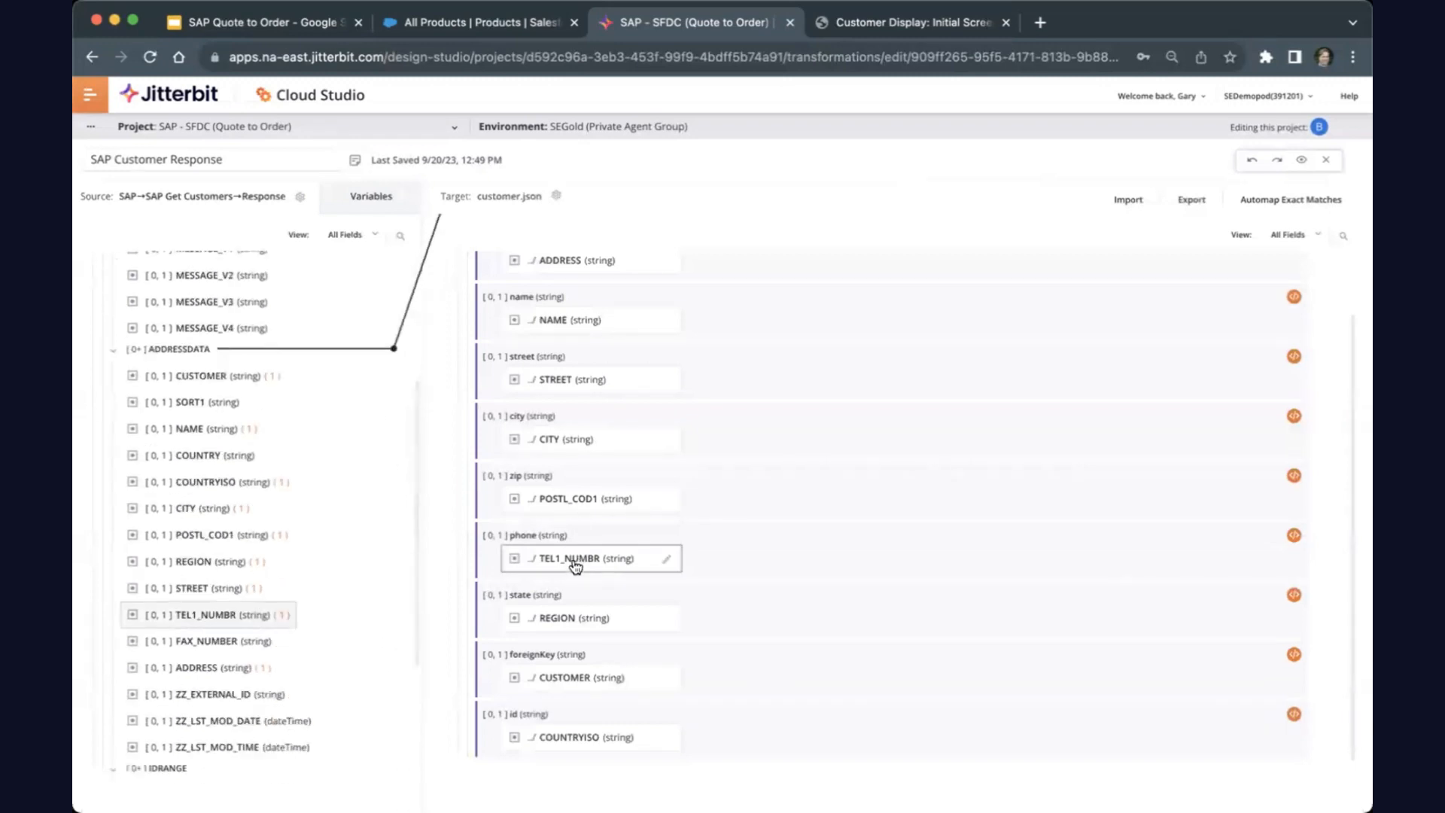
pyautogui.click(667, 559)
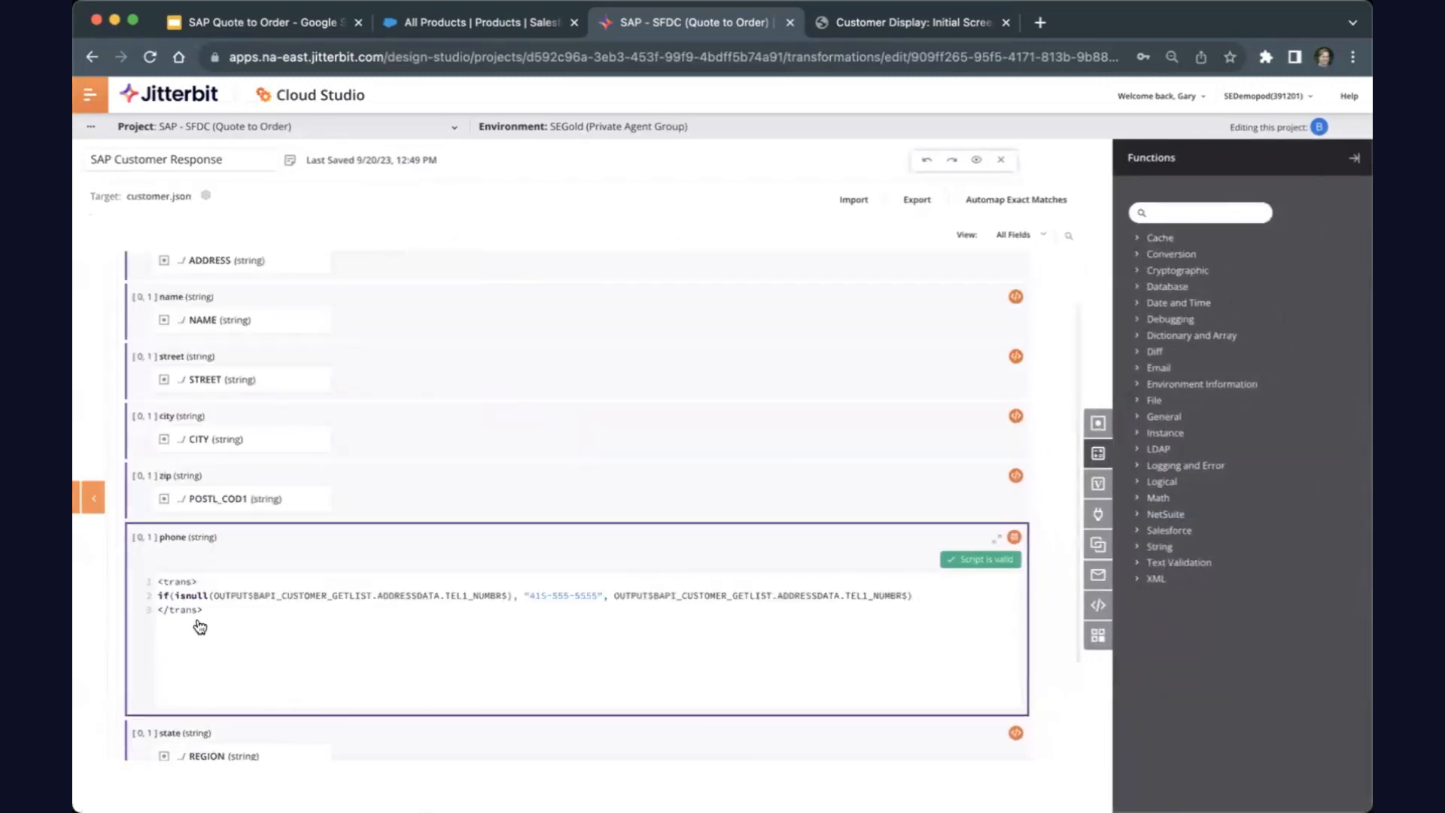
pyautogui.moveTo(174, 594); pyautogui.dragTo(513, 597)
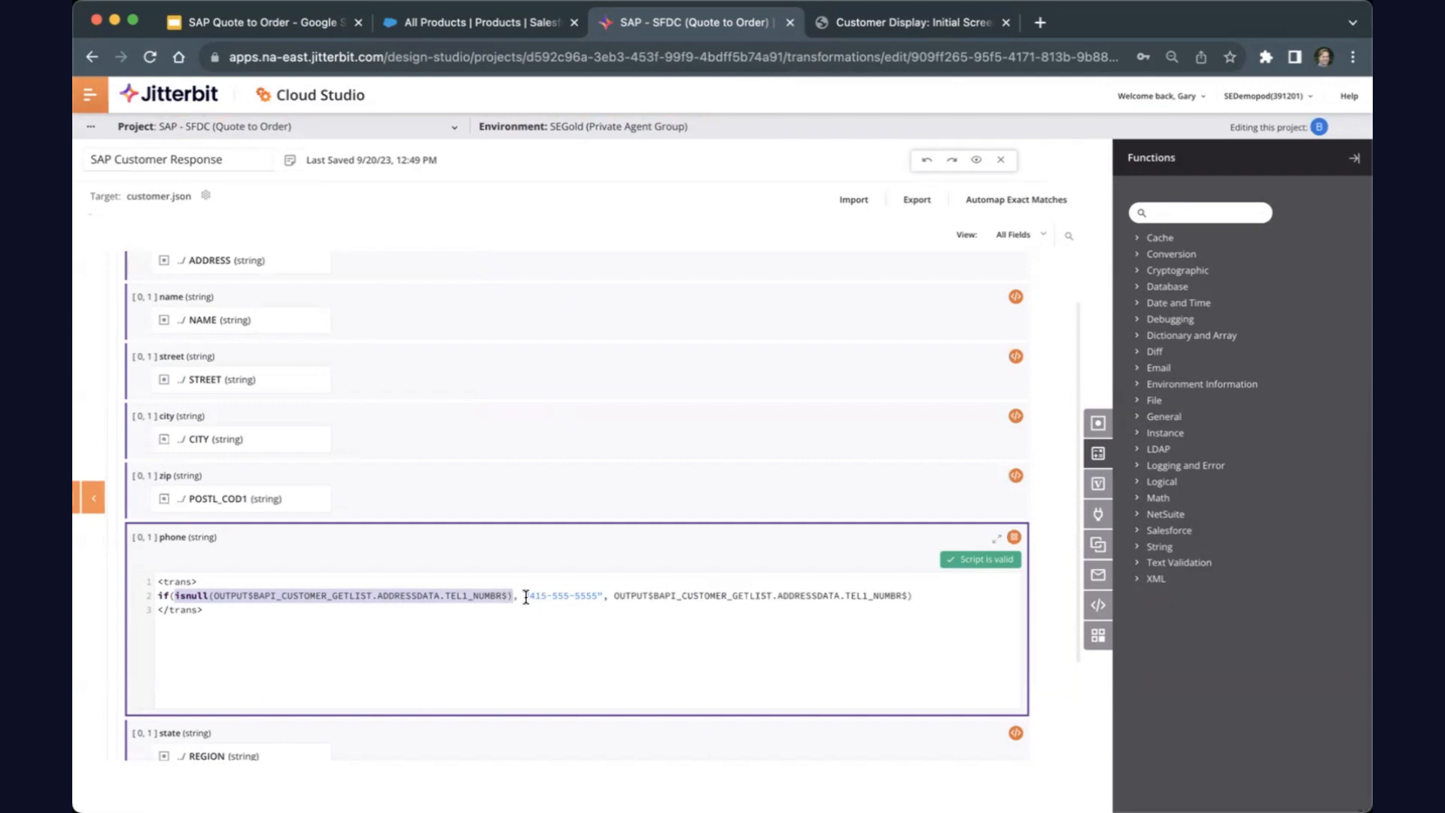
pyautogui.moveTo(525, 595); pyautogui.dragTo(602, 597)
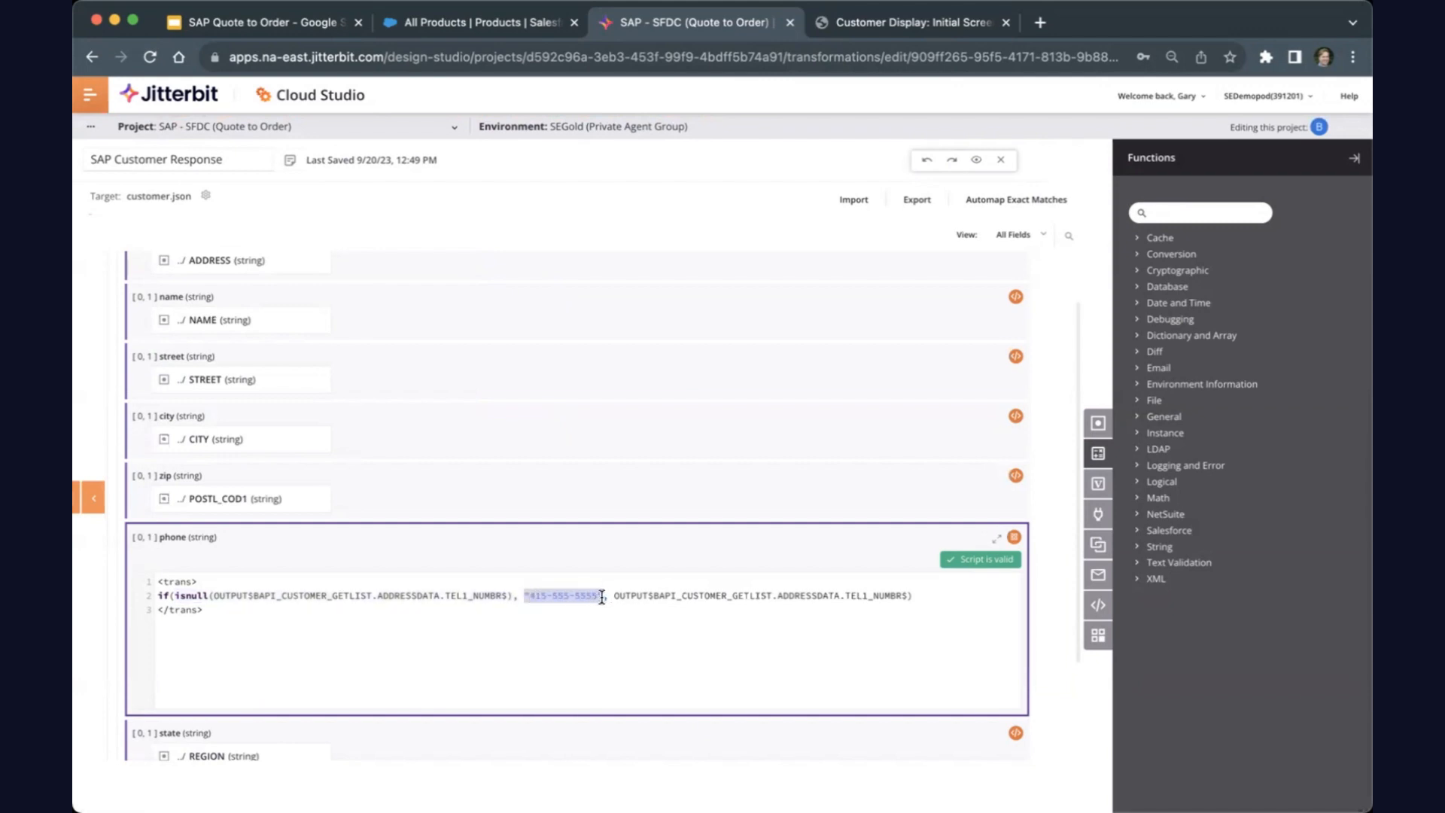
pyautogui.moveTo(613, 595); pyautogui.dragTo(905, 595)
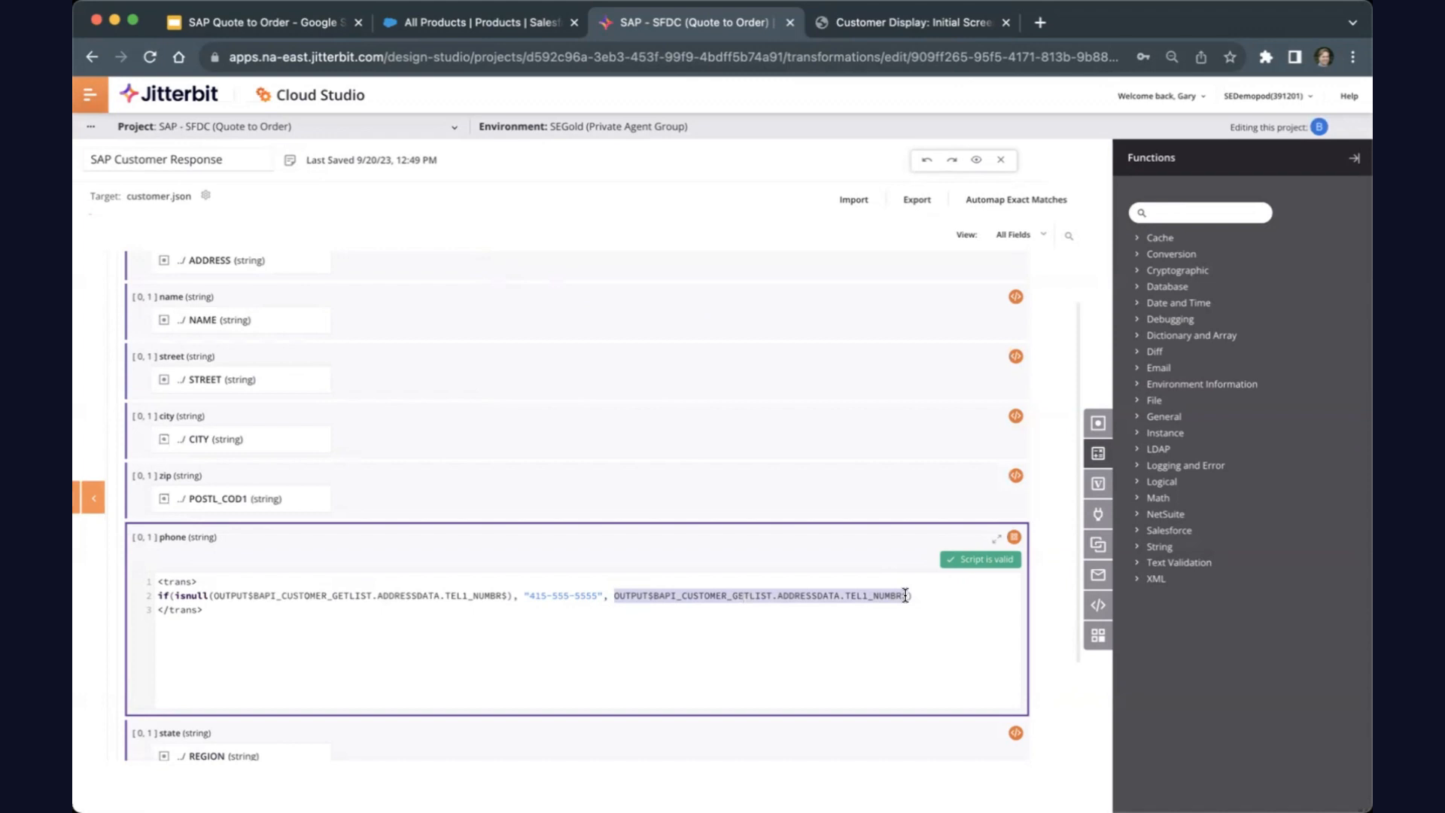
pyautogui.click(922, 595)
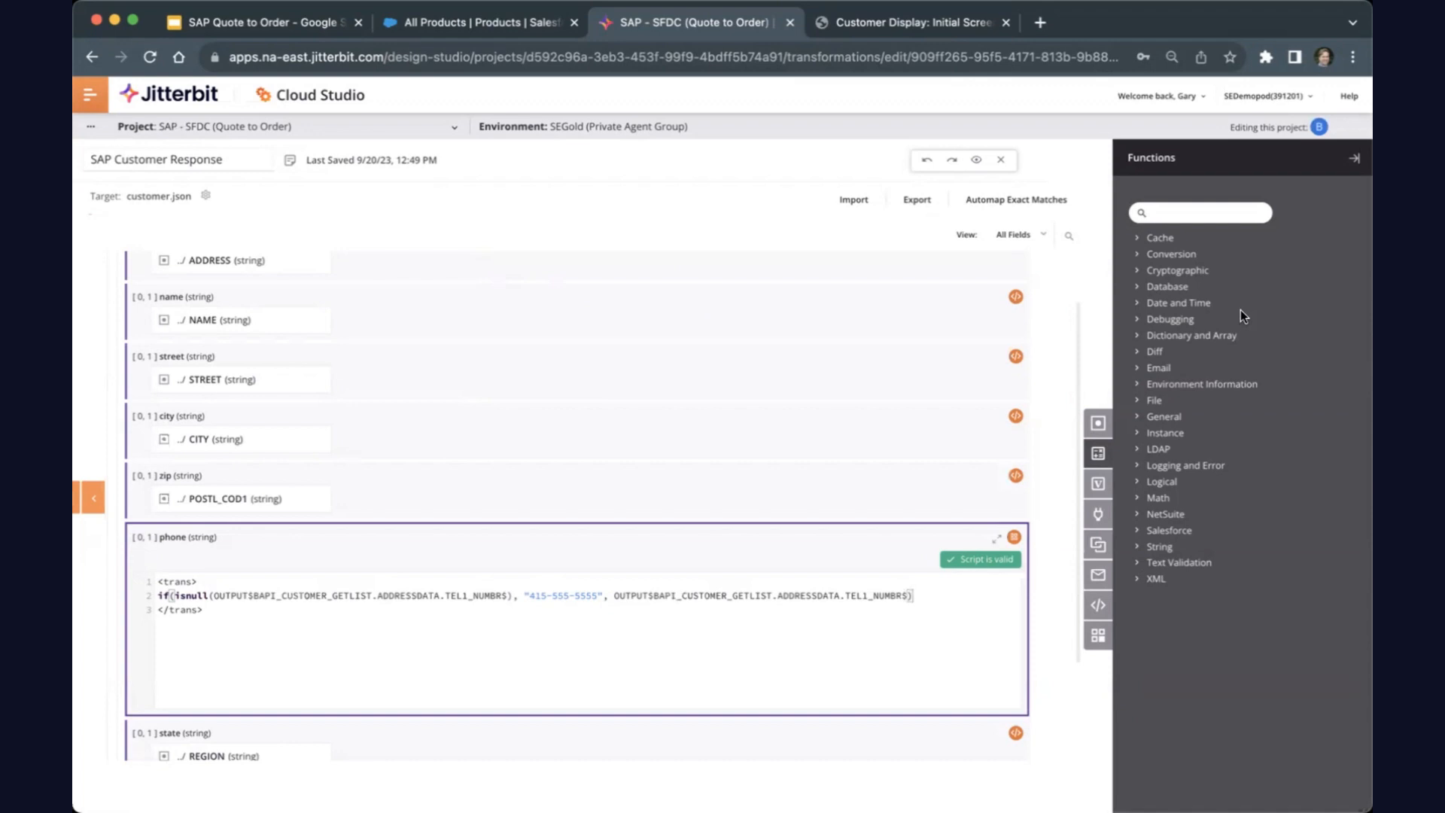
# Step: Look up the DebugBreak and GeneralDate function descriptions and close the SAP Customer Response transformation
pyautogui.click(1138, 321)
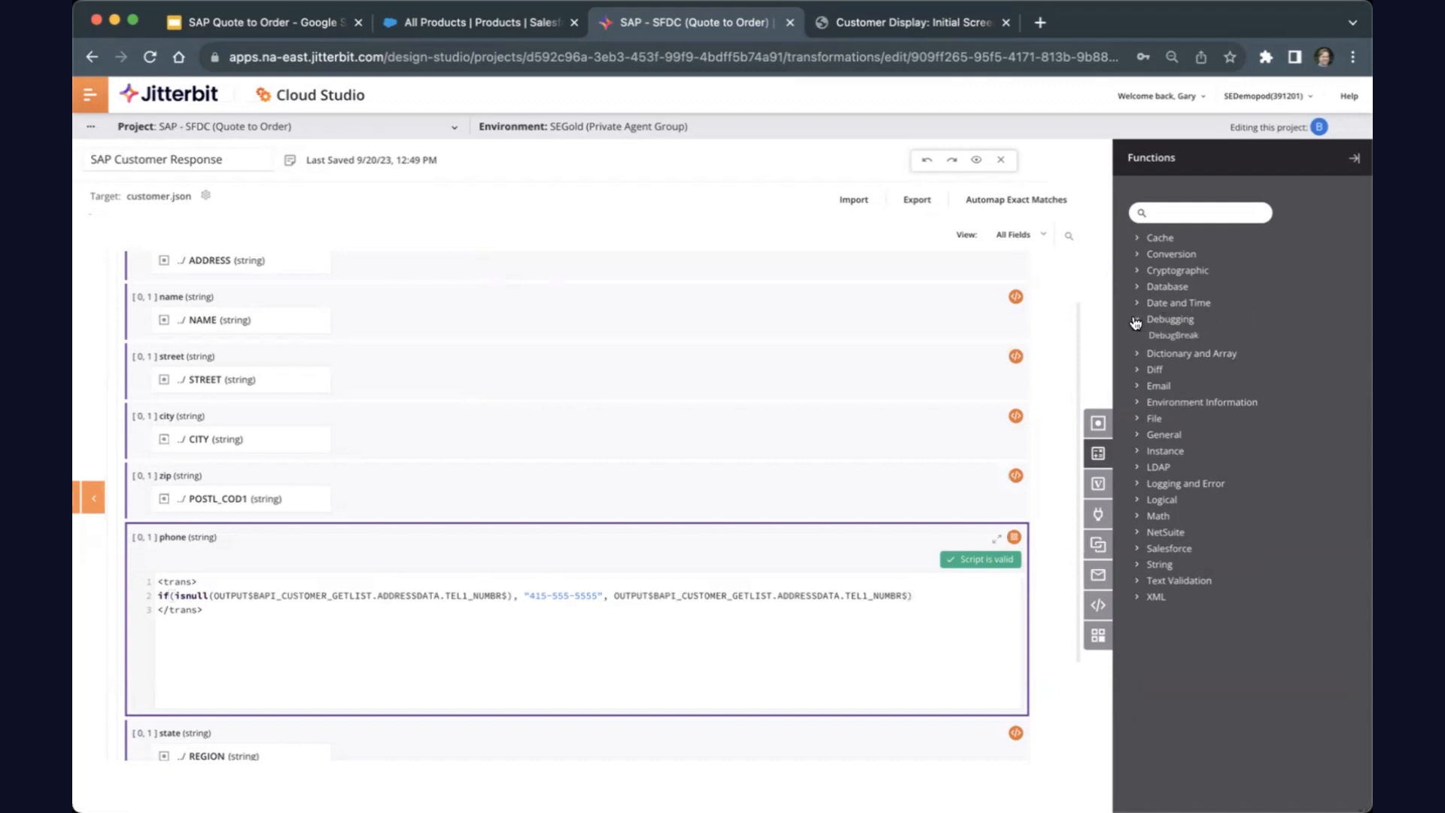
pyautogui.click(1171, 335)
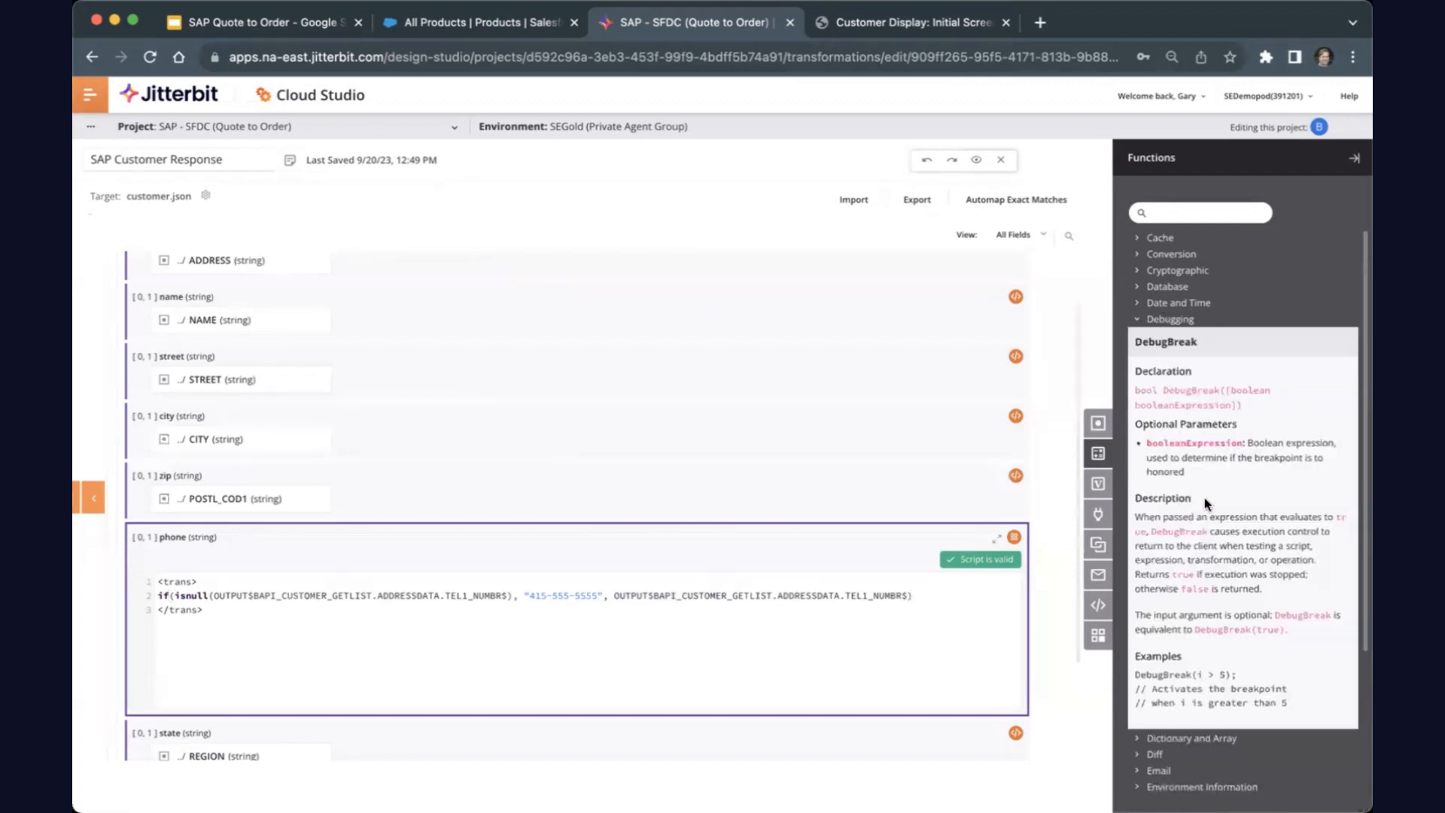
pyautogui.click(1138, 304)
pyautogui.click(1172, 427)
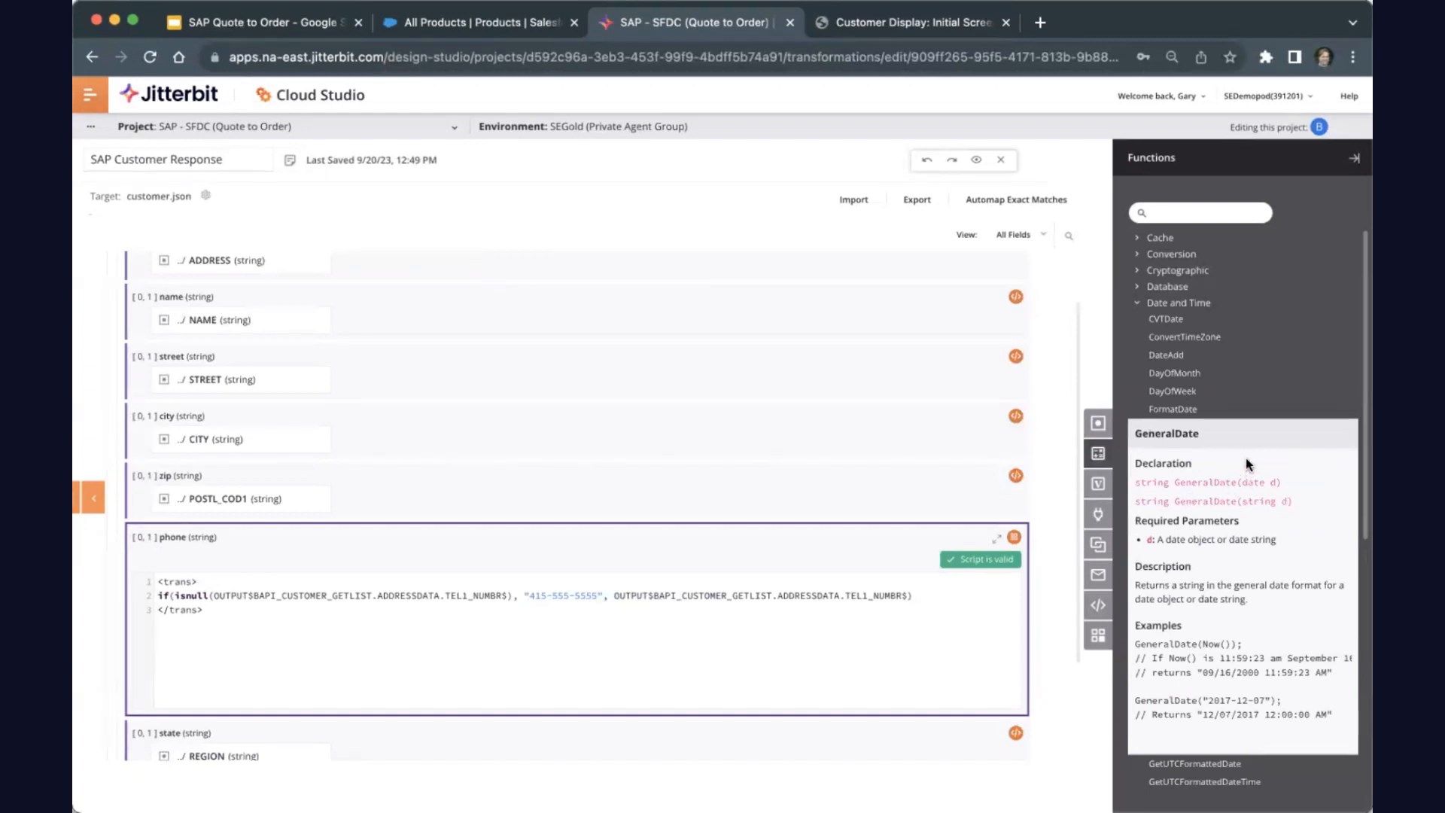
pyautogui.click(1004, 158)
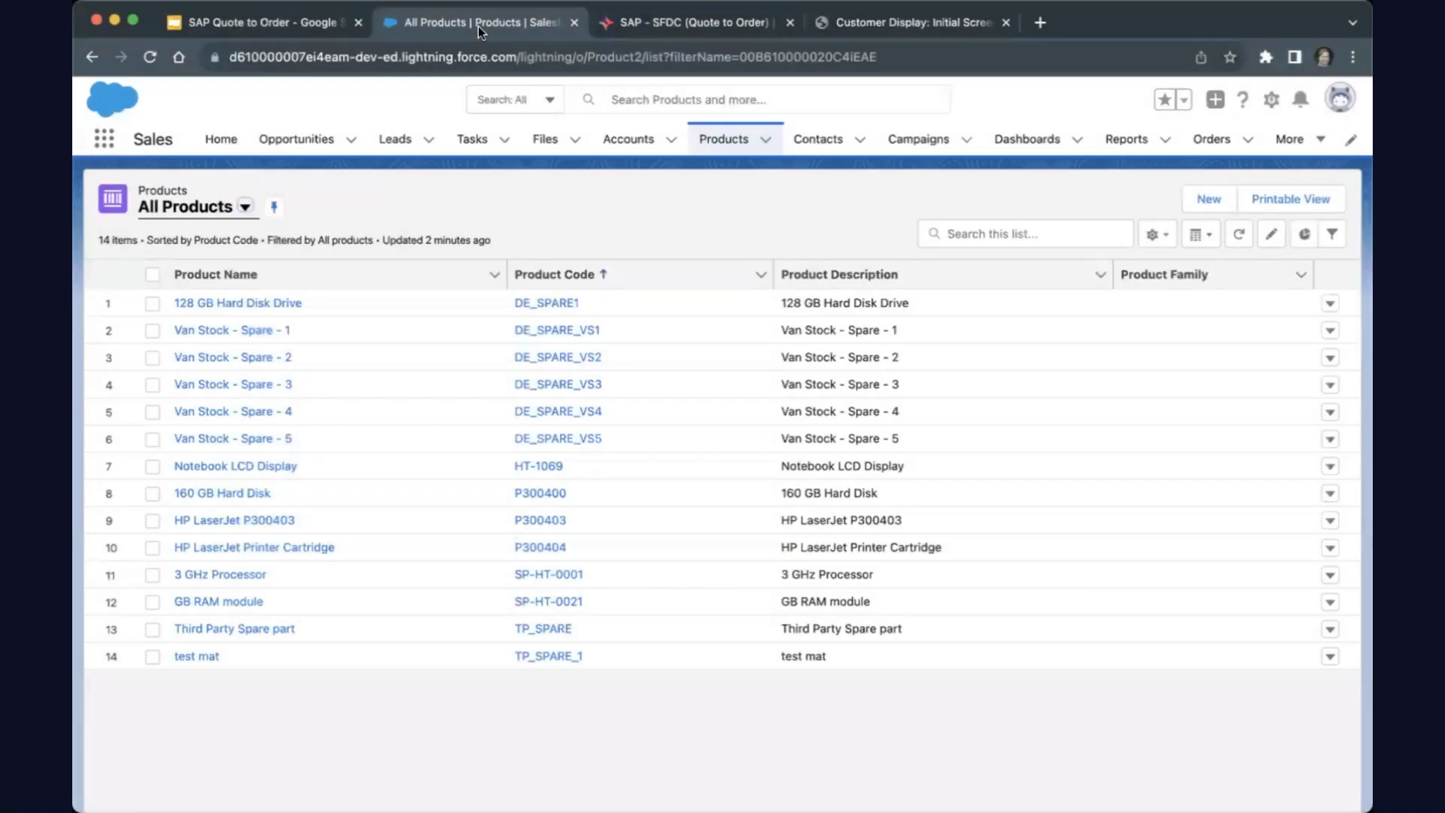
# Step: Start a new Salesforce account named "New SAP Account" and fill in its phone number with a suggested entry
pyautogui.click(628, 140)
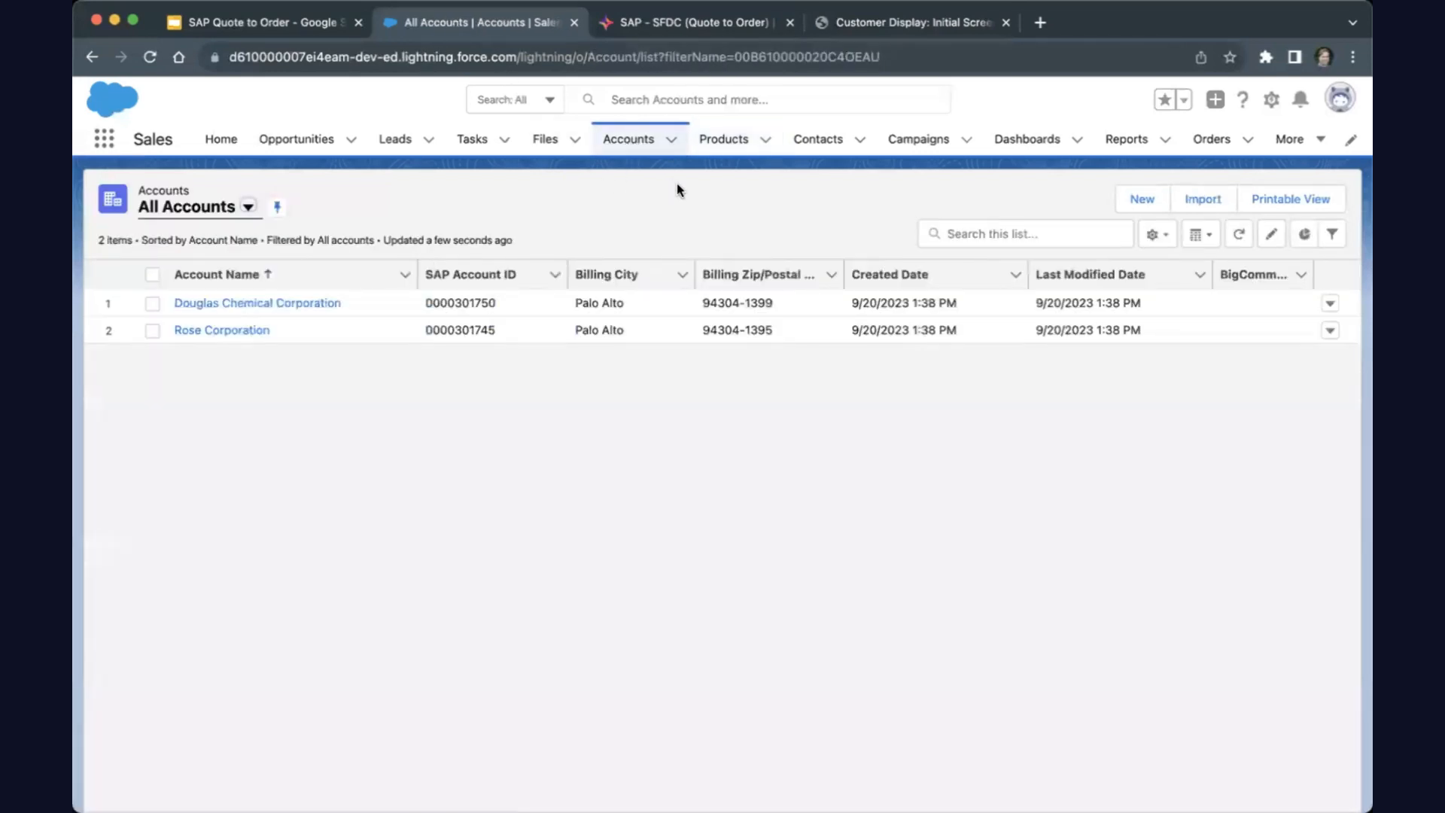
pyautogui.click(1132, 202)
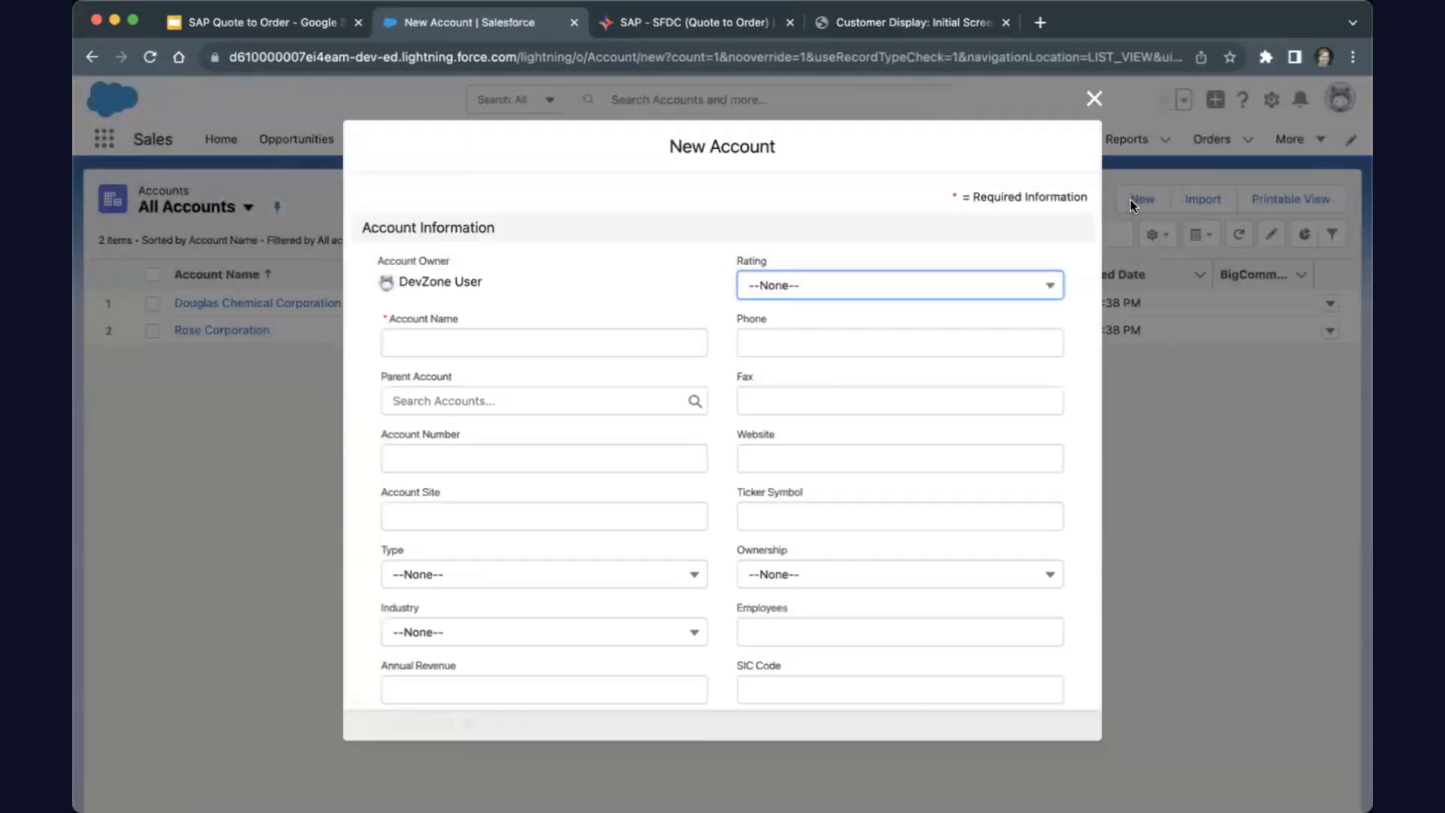
pyautogui.click(583, 343)
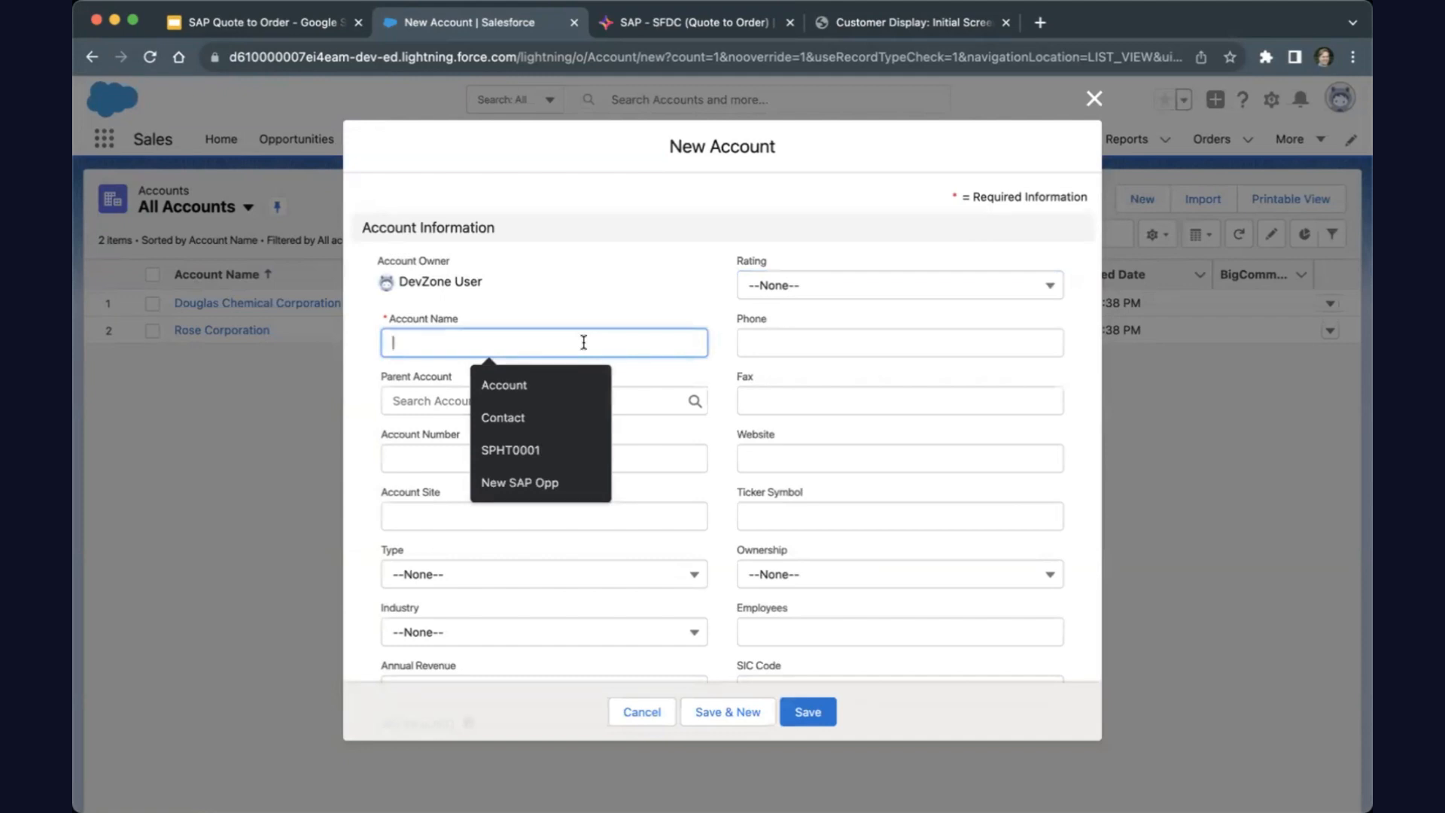
pyautogui.write('New SAP ')
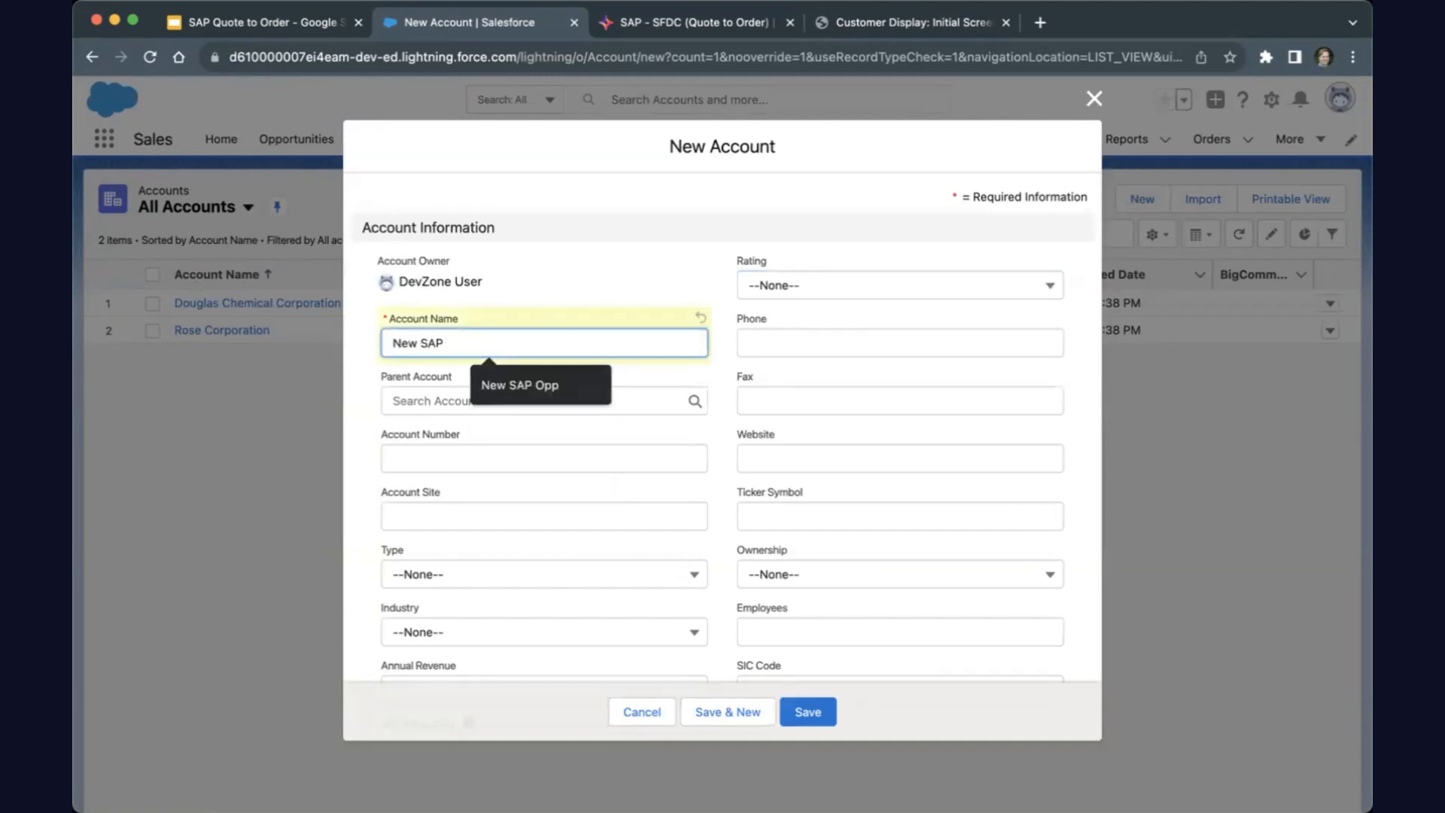
pyautogui.write('Account')
pyautogui.click(842, 341)
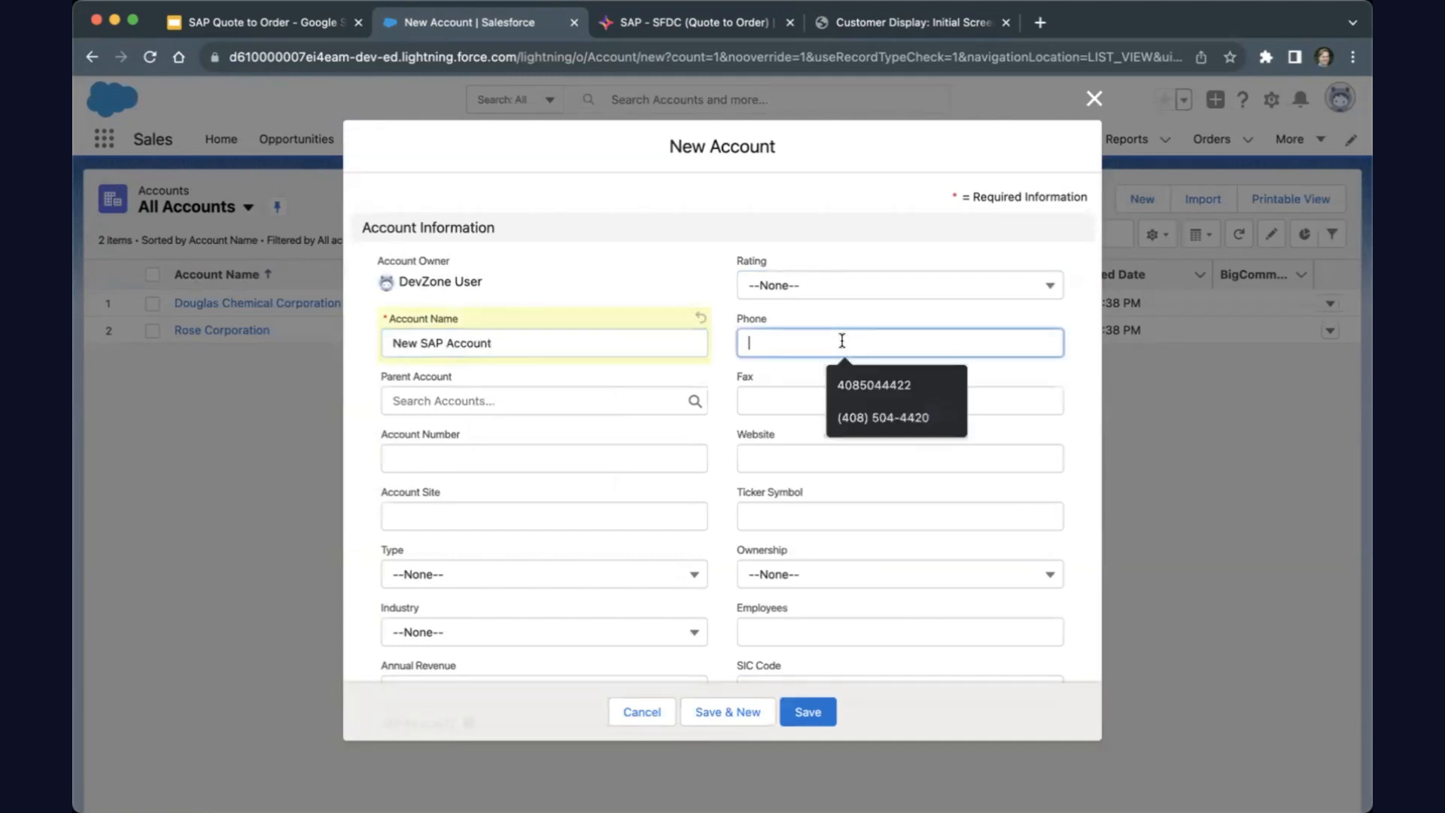
pyautogui.click(881, 384)
# Step: Fill in the account's billing and shipping addresses with the suggested saved address
pyautogui.scroll(-6, 883, 381)
pyautogui.click(626, 614)
pyautogui.click(542, 671)
pyautogui.click(787, 607)
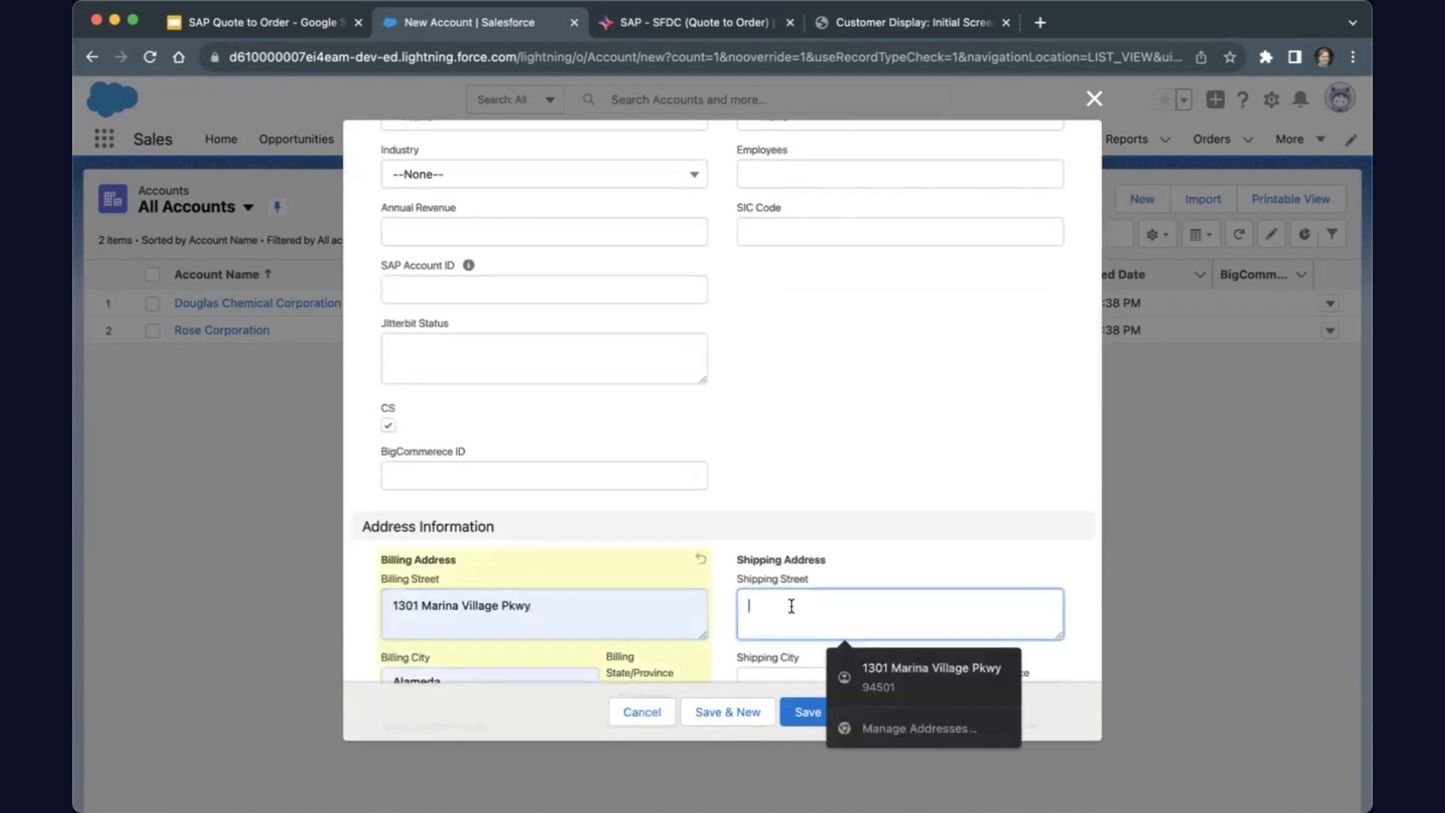
pyautogui.click(887, 670)
# Step: Save the new account and open its details, including the SAP Account ID field
pyautogui.scroll(-3, 886, 673)
pyautogui.click(817, 709)
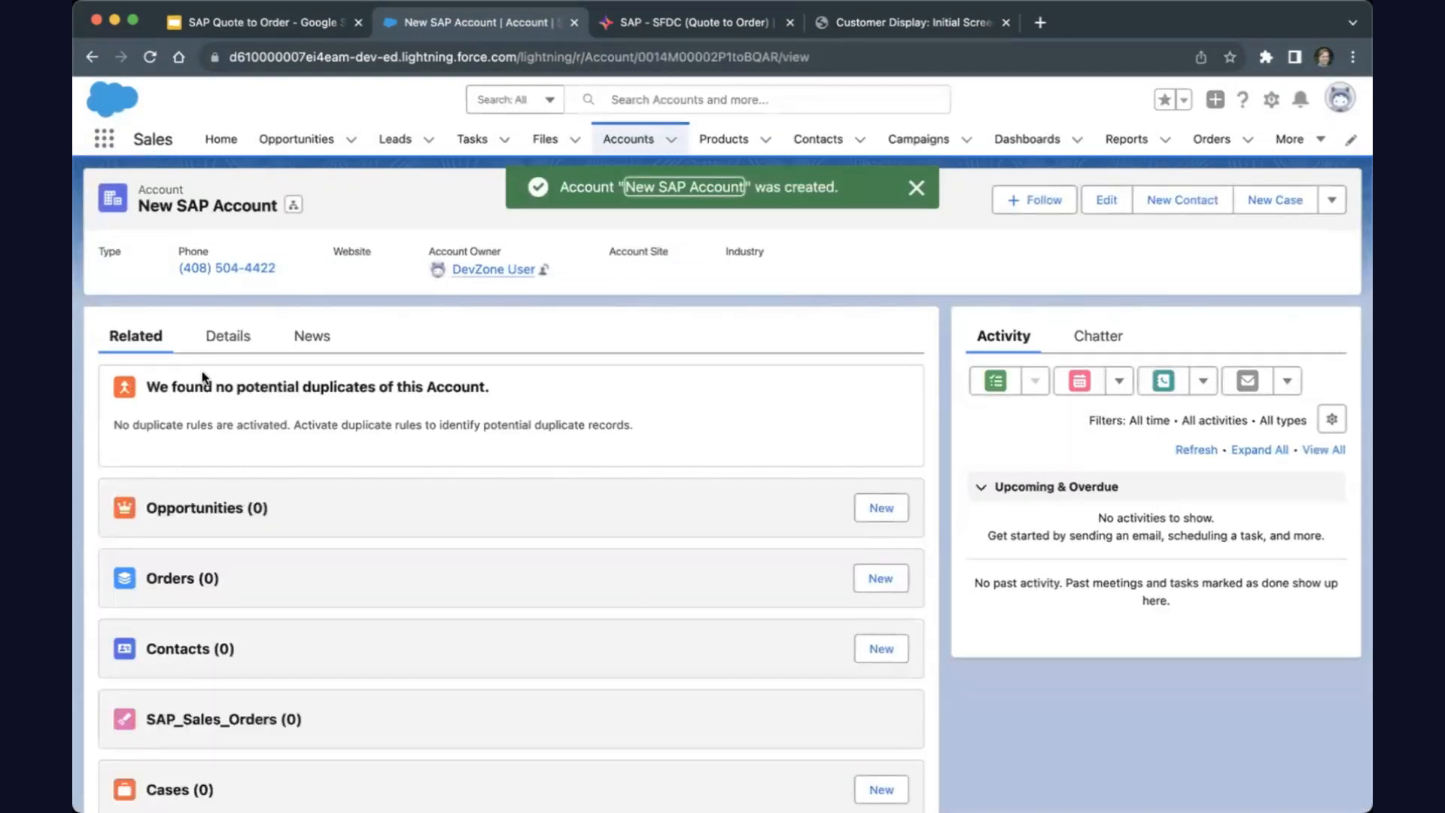
pyautogui.click(213, 339)
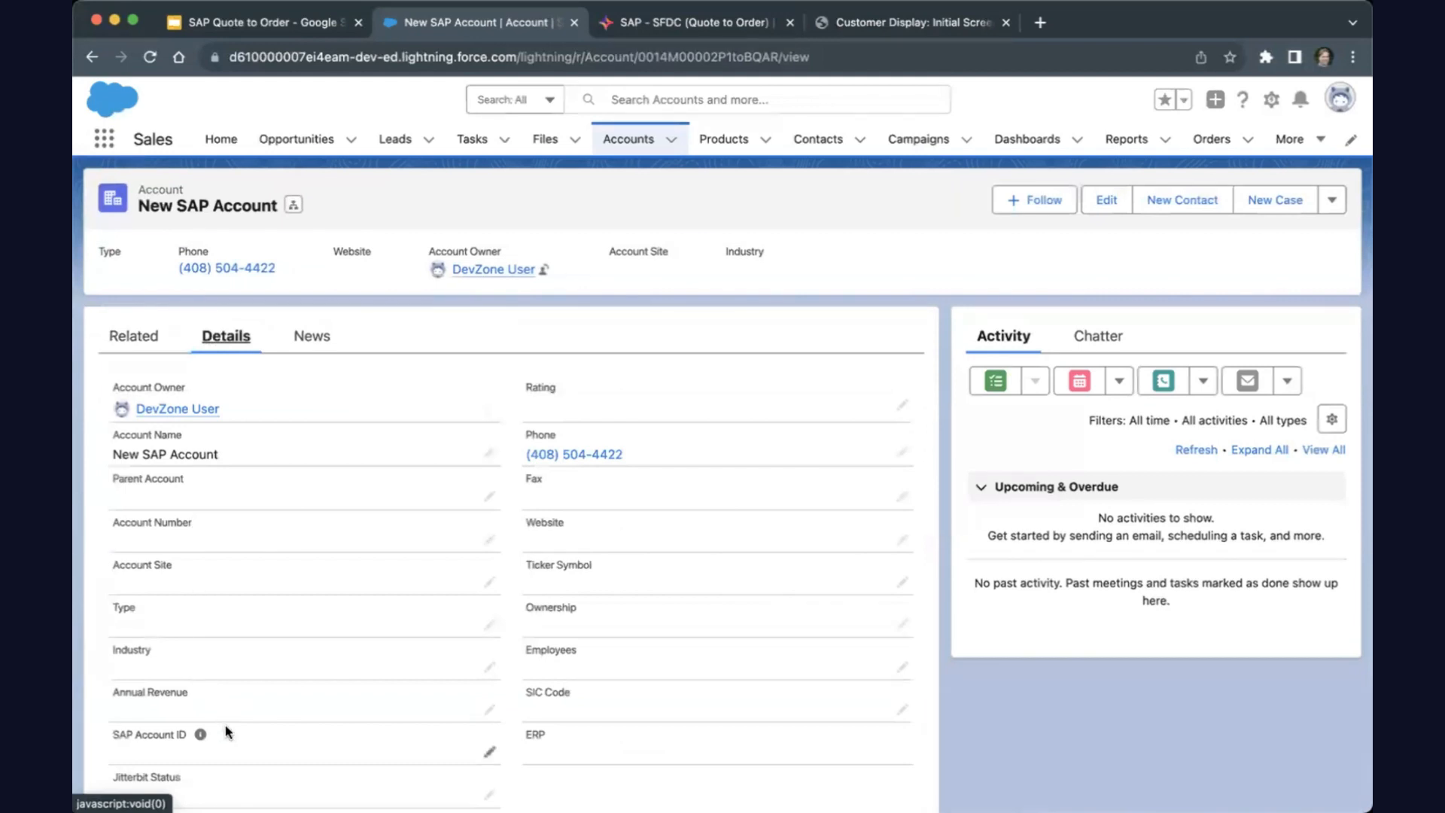
# Step: Reload the New SAP Account record and reopen its details to check the SAP Account ID field
pyautogui.moveTo(125, 727); pyautogui.dragTo(115, 728)
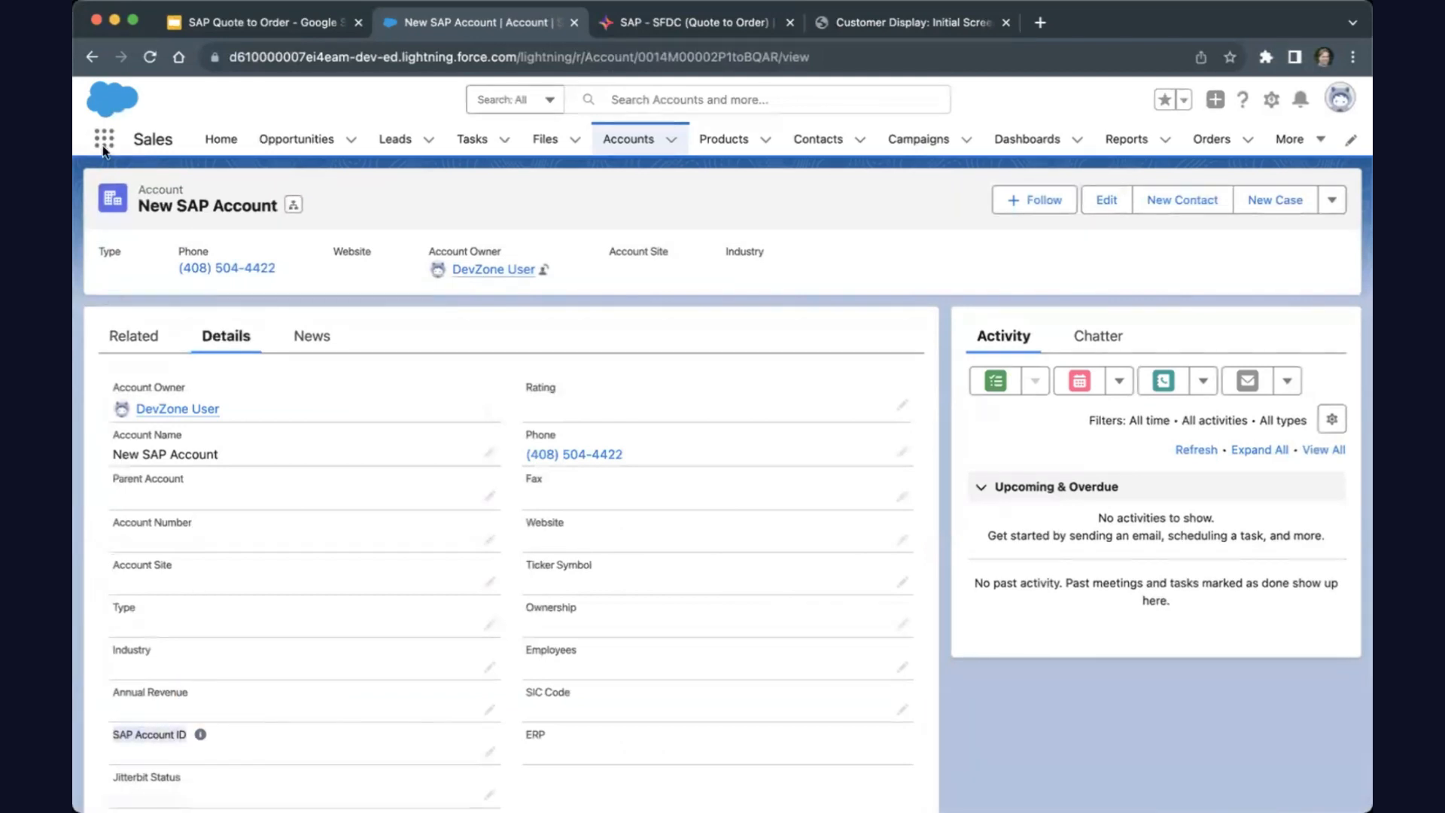
pyautogui.click(150, 57)
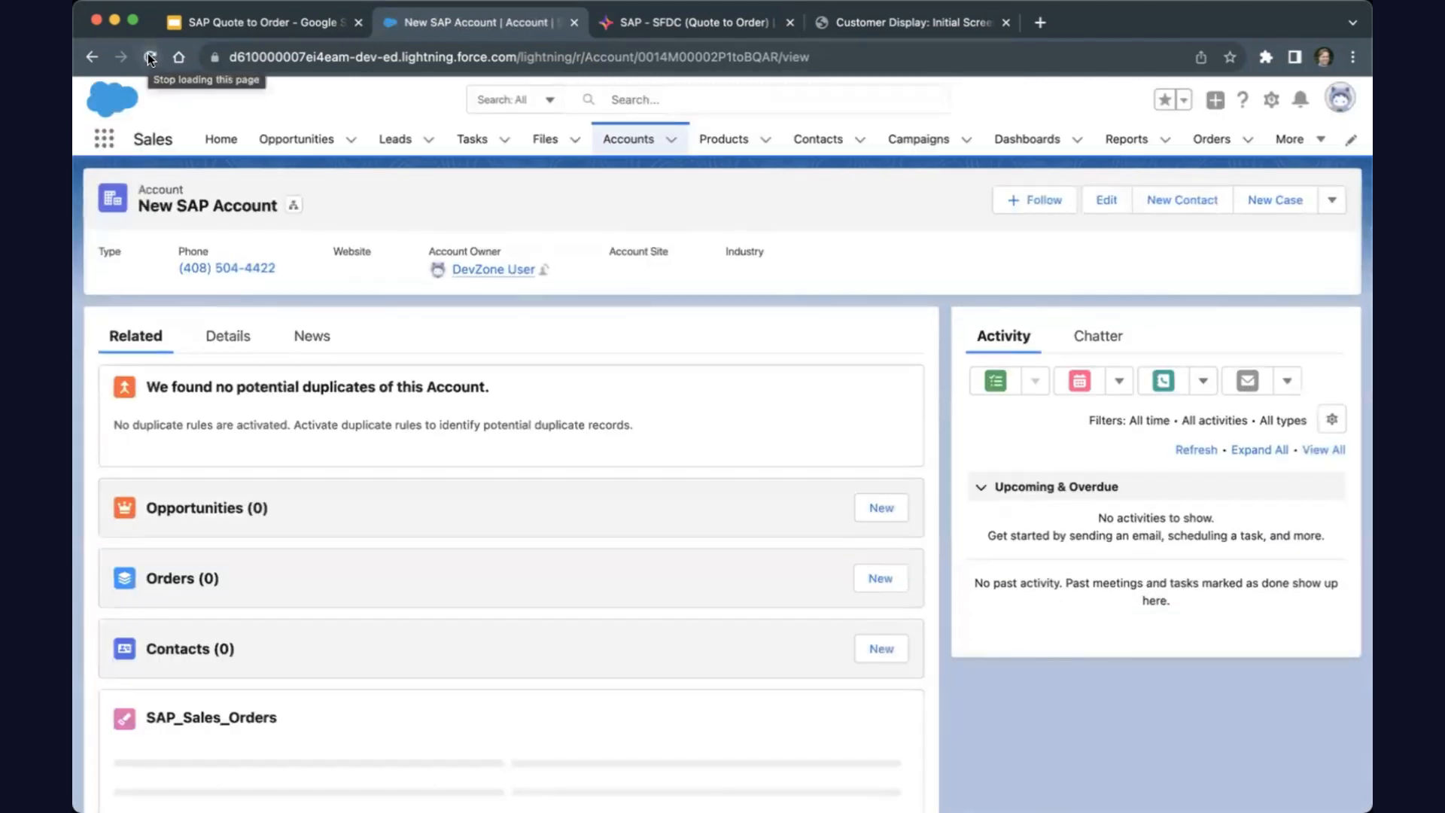
pyautogui.click(226, 336)
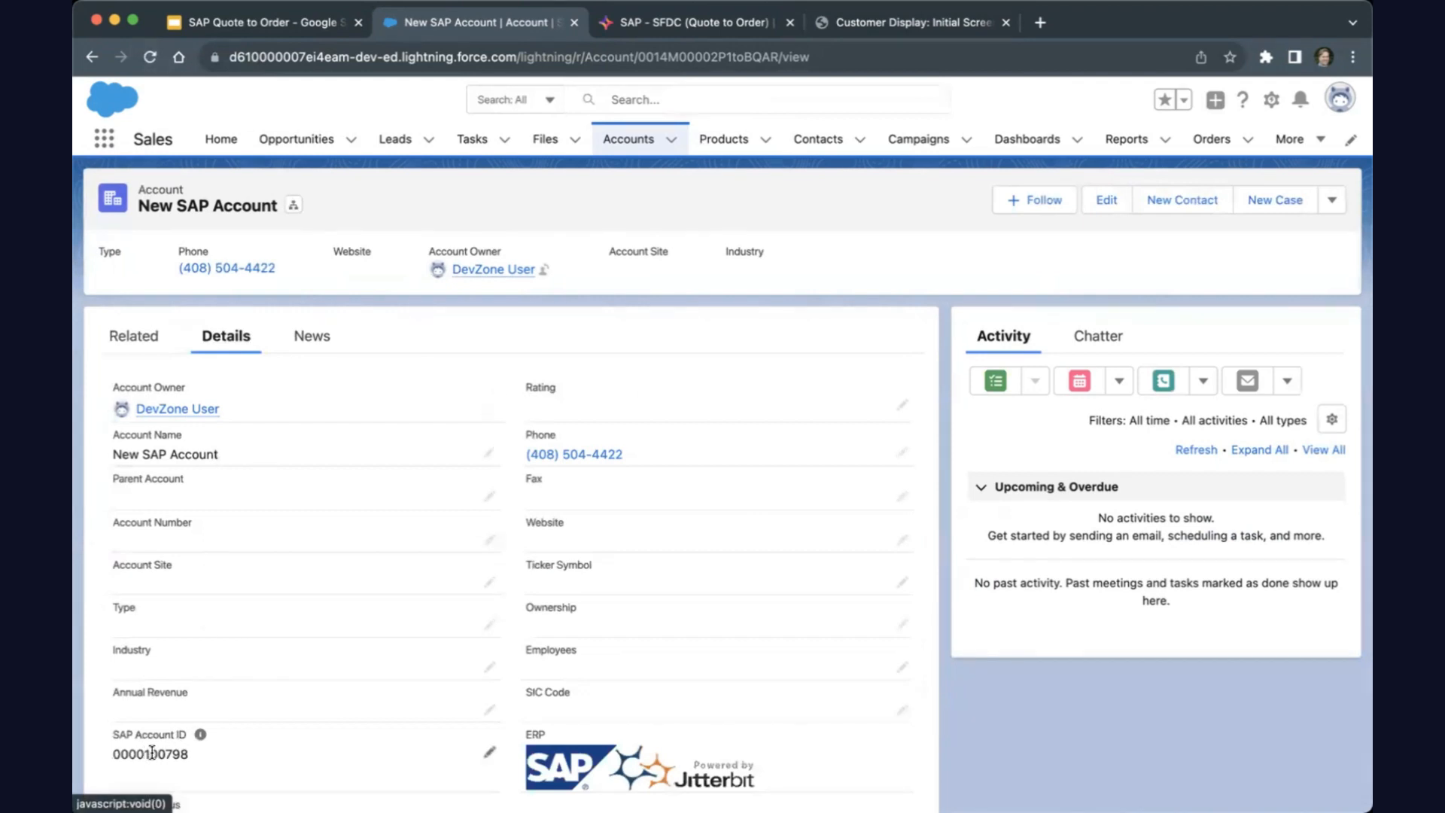
# Step: Copy the SAP Account ID without its leading zeros and display the customer with that number in SAP
pyautogui.moveTo(144, 754); pyautogui.dragTo(193, 758)
pyautogui.press('super+c')
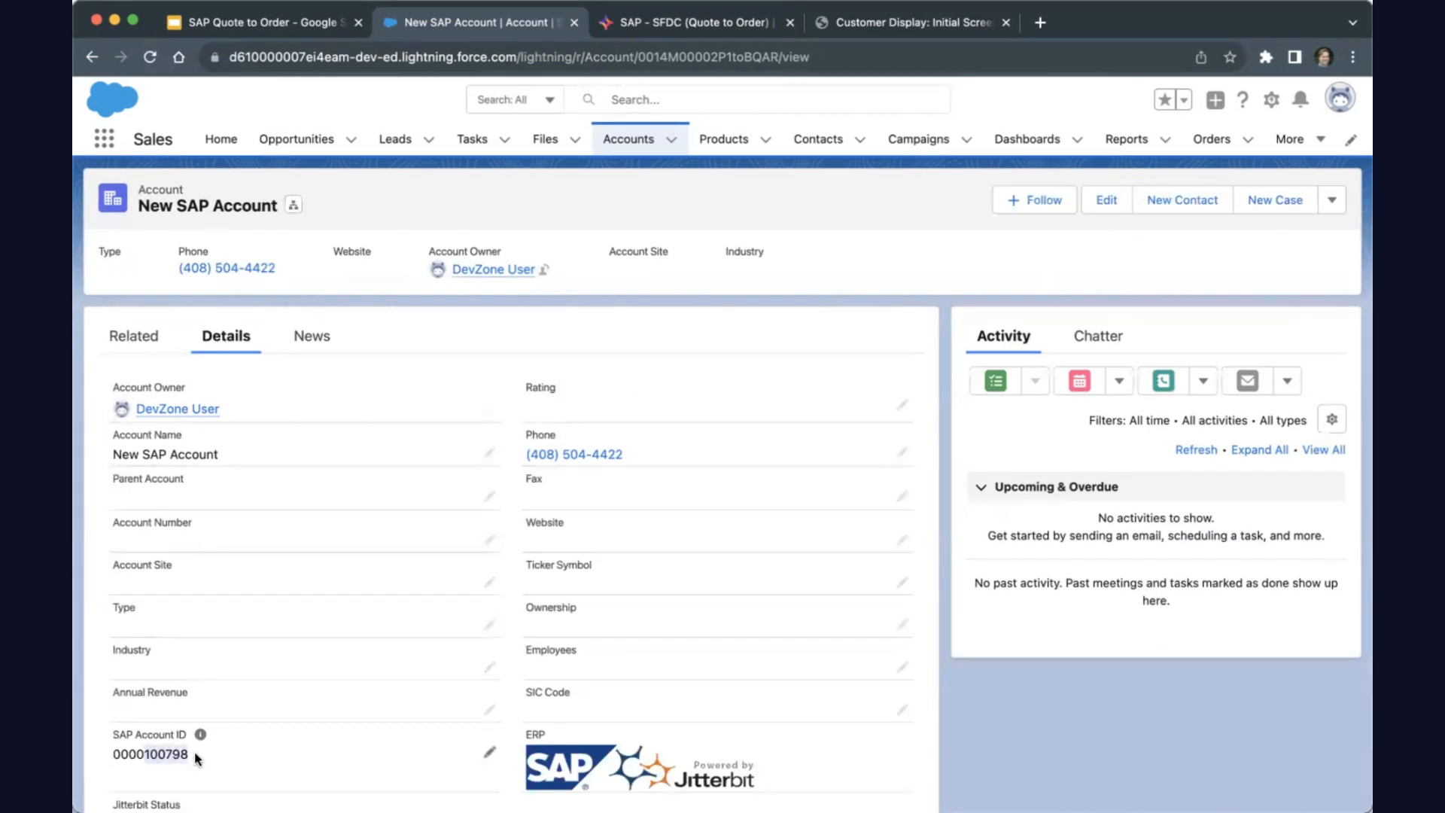
pyautogui.click(862, 21)
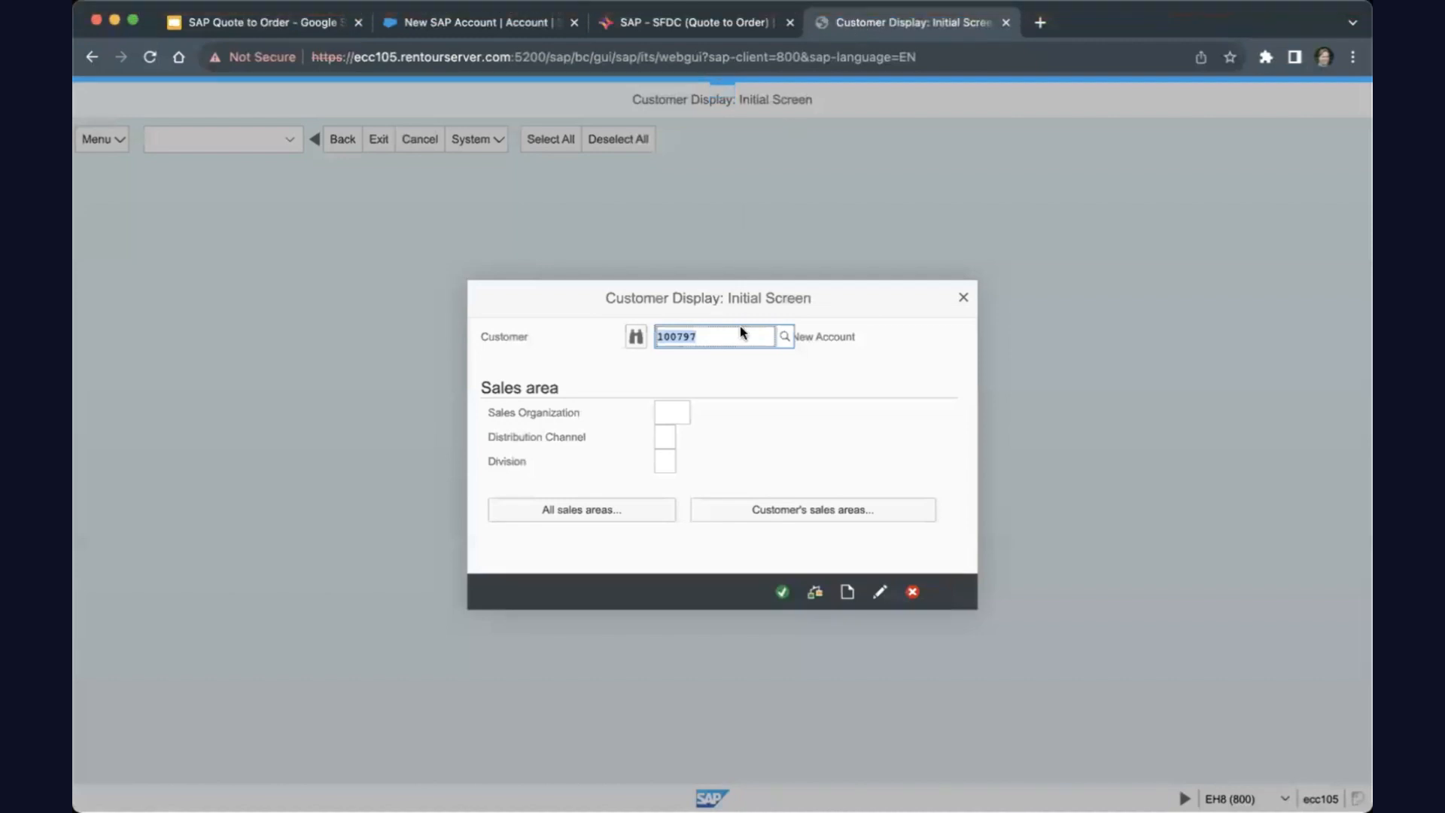
pyautogui.press('super+v')
pyautogui.press('Return')
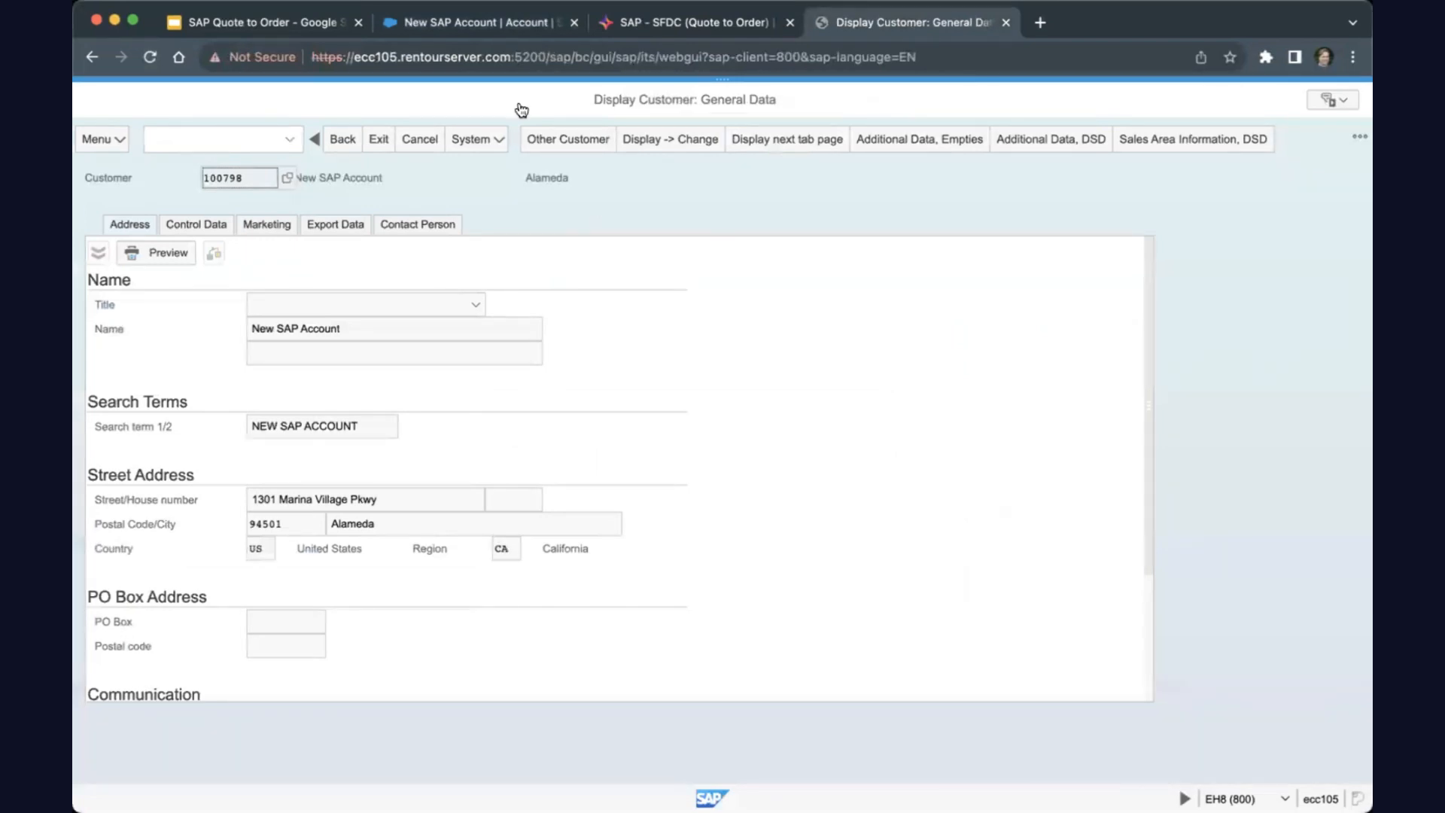
# Step: Return to Salesforce and start a new opportunity for New SAP Account named "New SAP Opp" with close date 9/20/2023
pyautogui.click(454, 24)
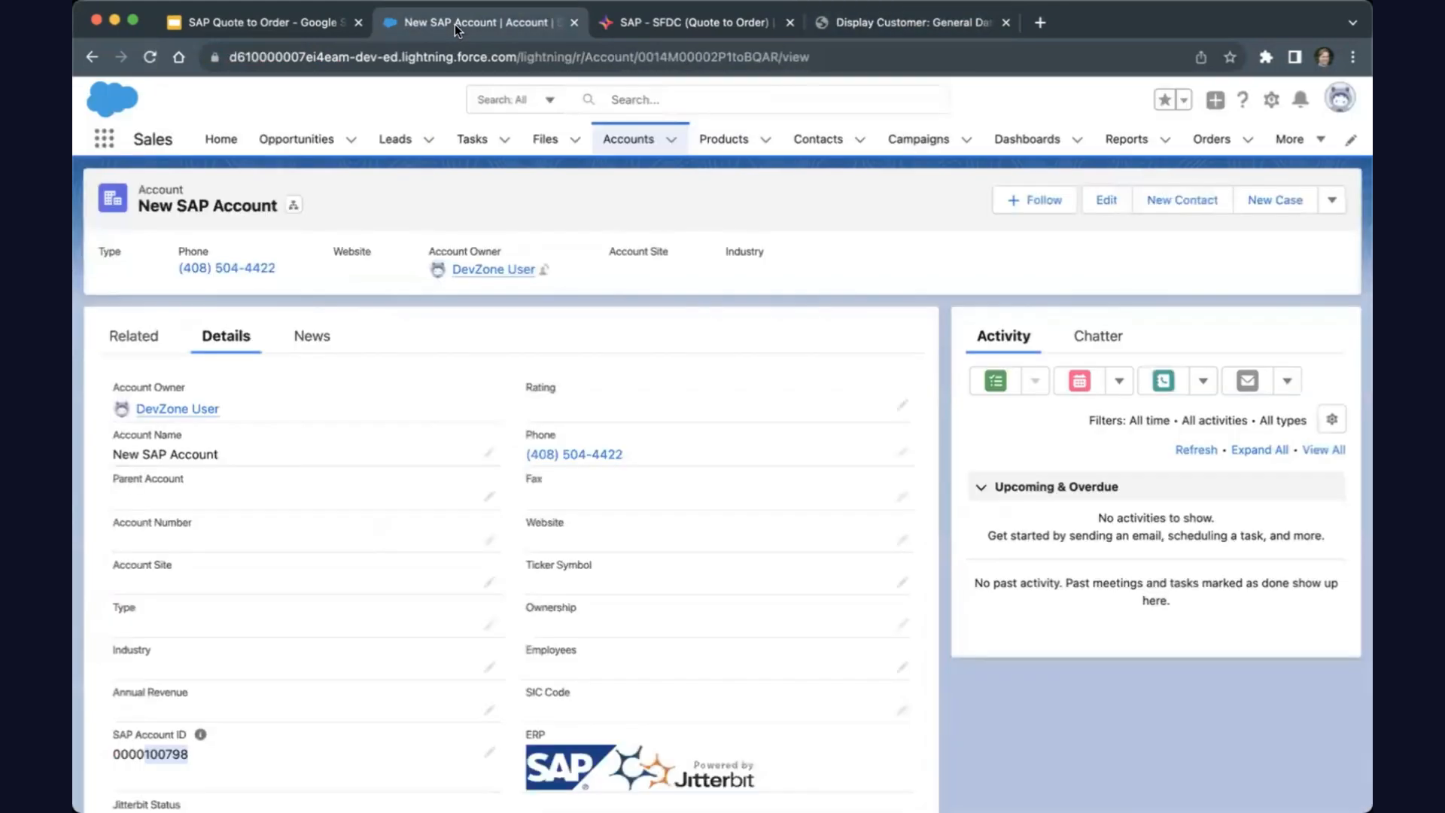
pyautogui.click(143, 347)
pyautogui.click(889, 508)
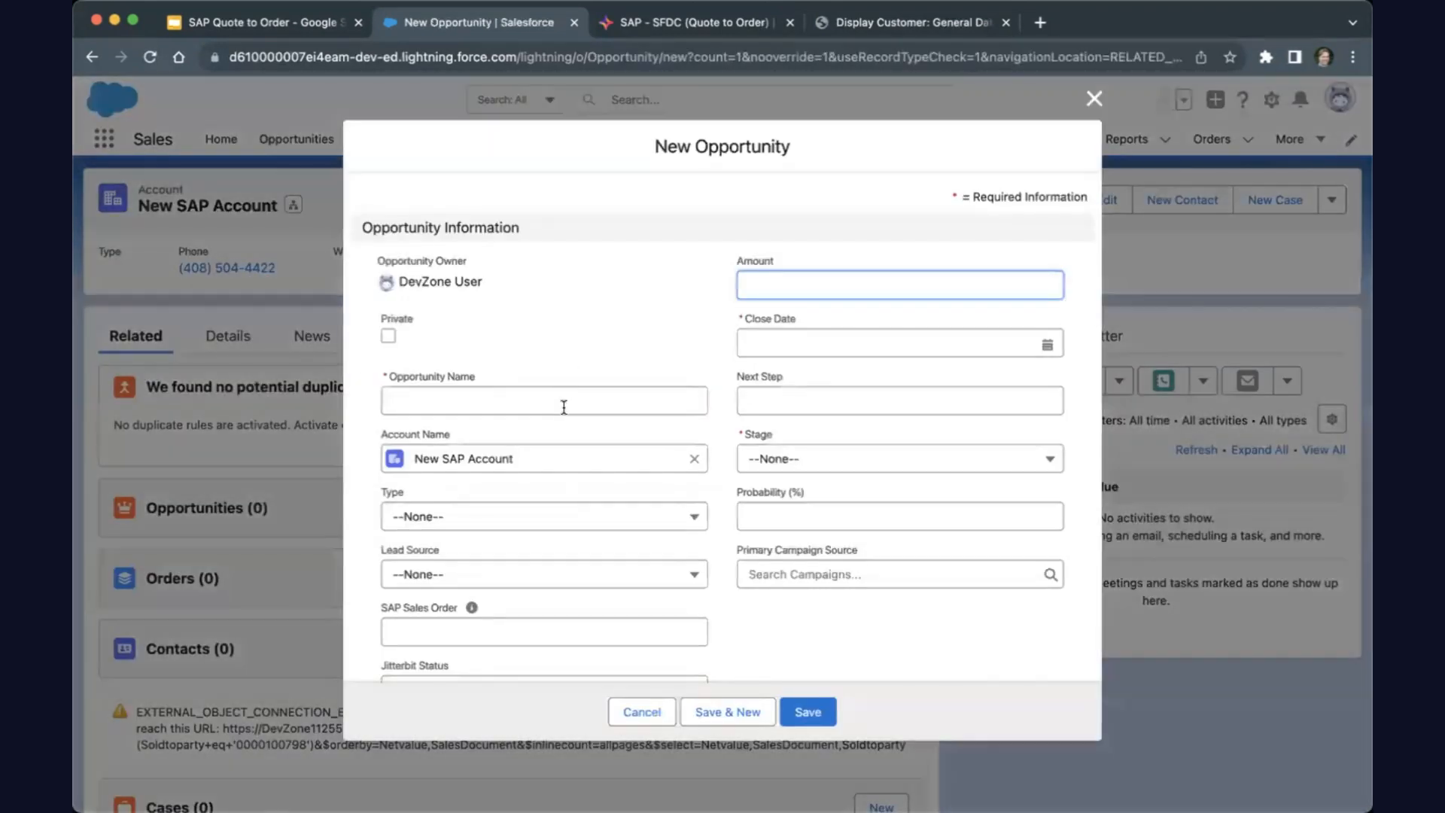
pyautogui.click(564, 407)
pyautogui.write('New SAP Opp')
pyautogui.click(835, 343)
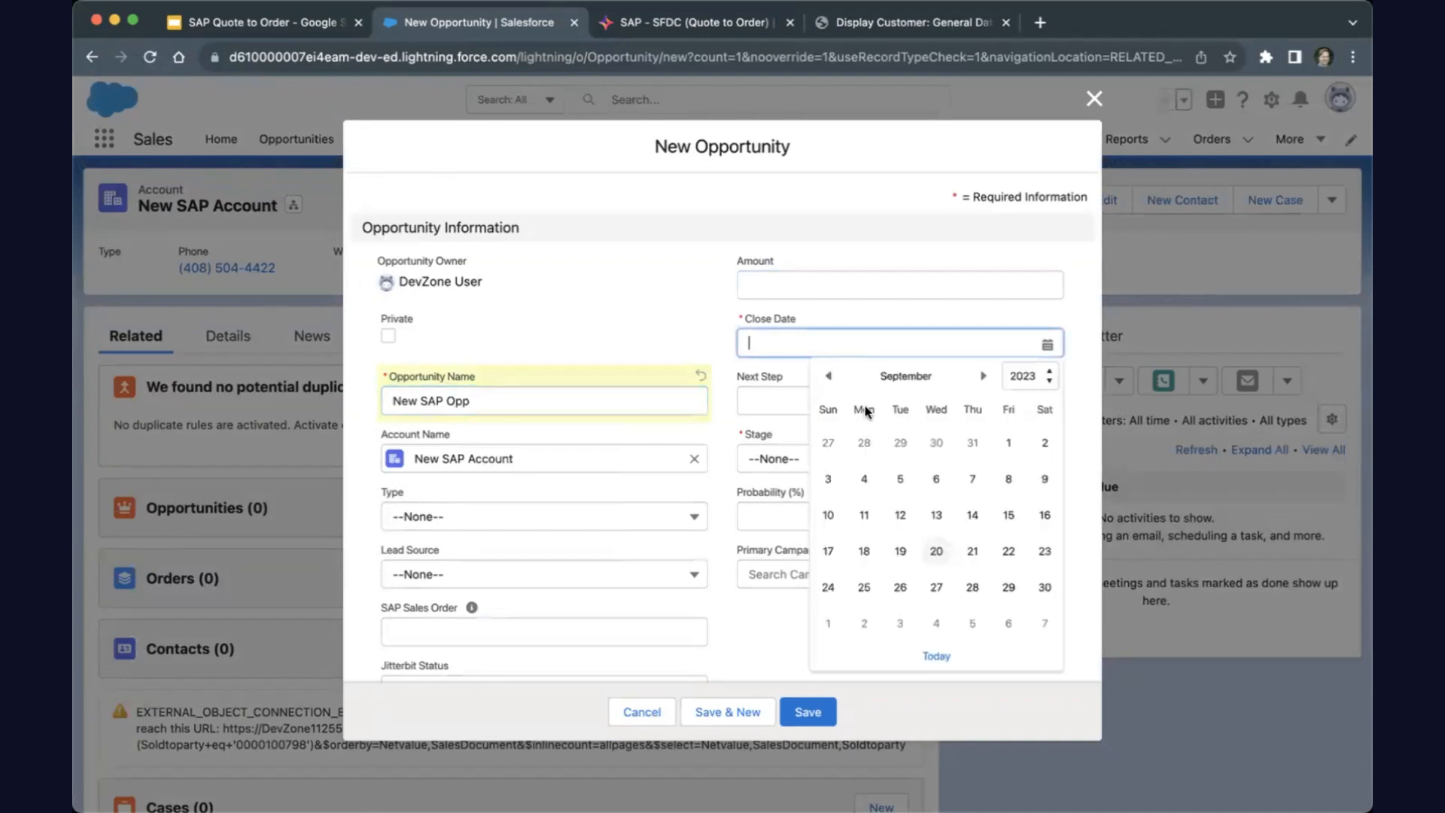
pyautogui.click(936, 549)
# Step: Set the opportunity's stage to Negotiation/Review and save it
pyautogui.click(882, 468)
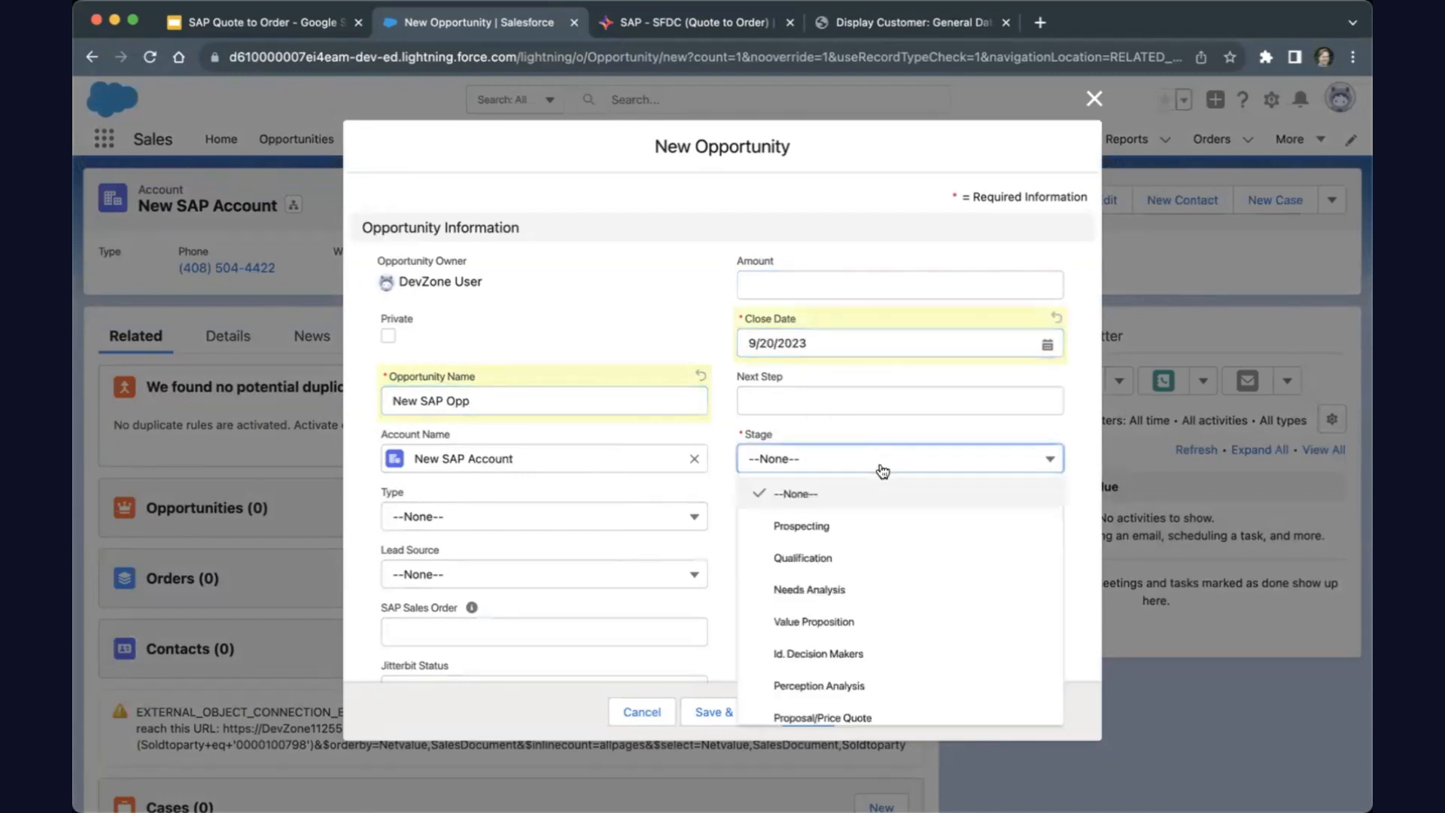
pyautogui.scroll(-3, 863, 607)
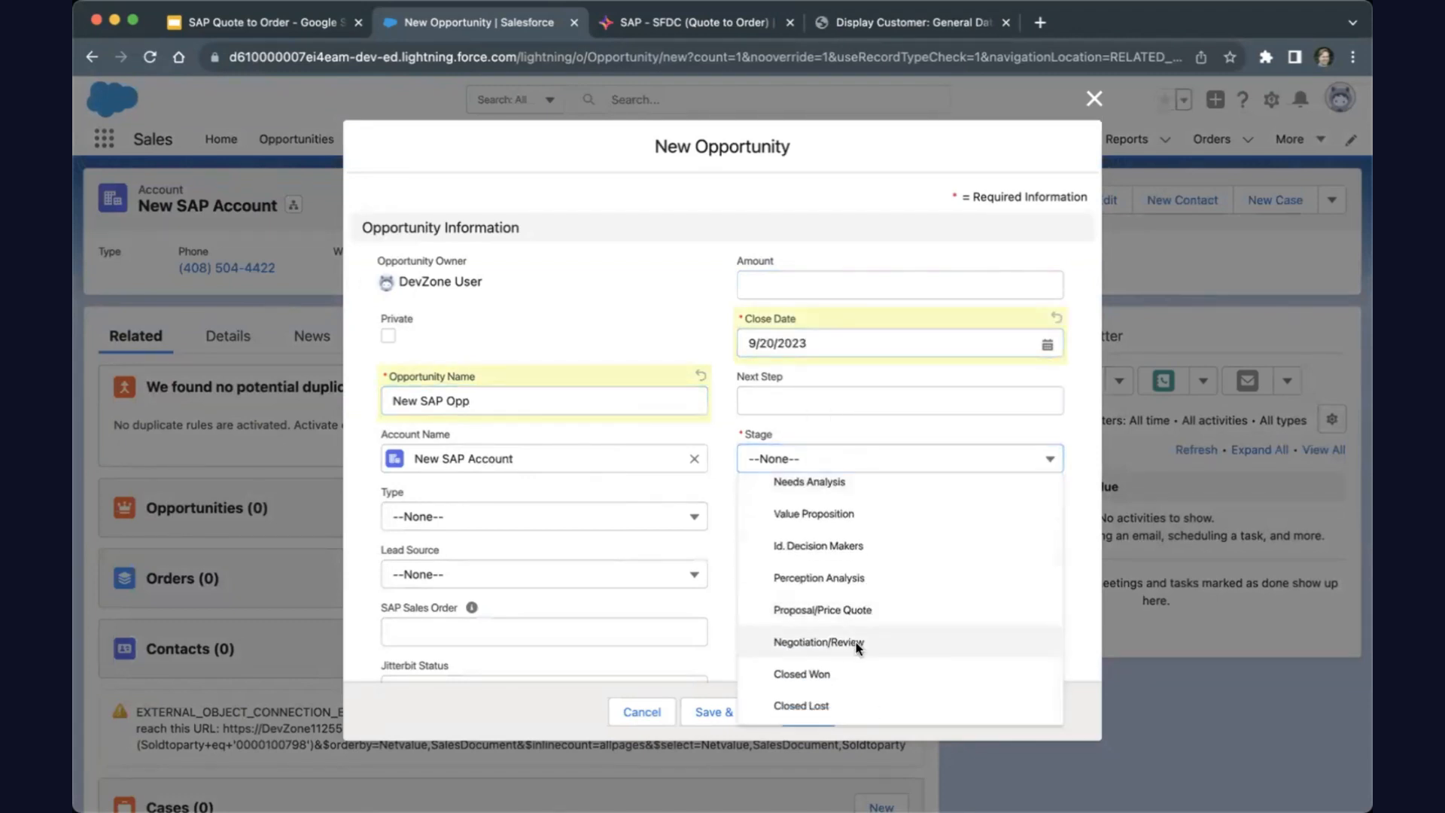
pyautogui.click(857, 647)
pyautogui.click(808, 711)
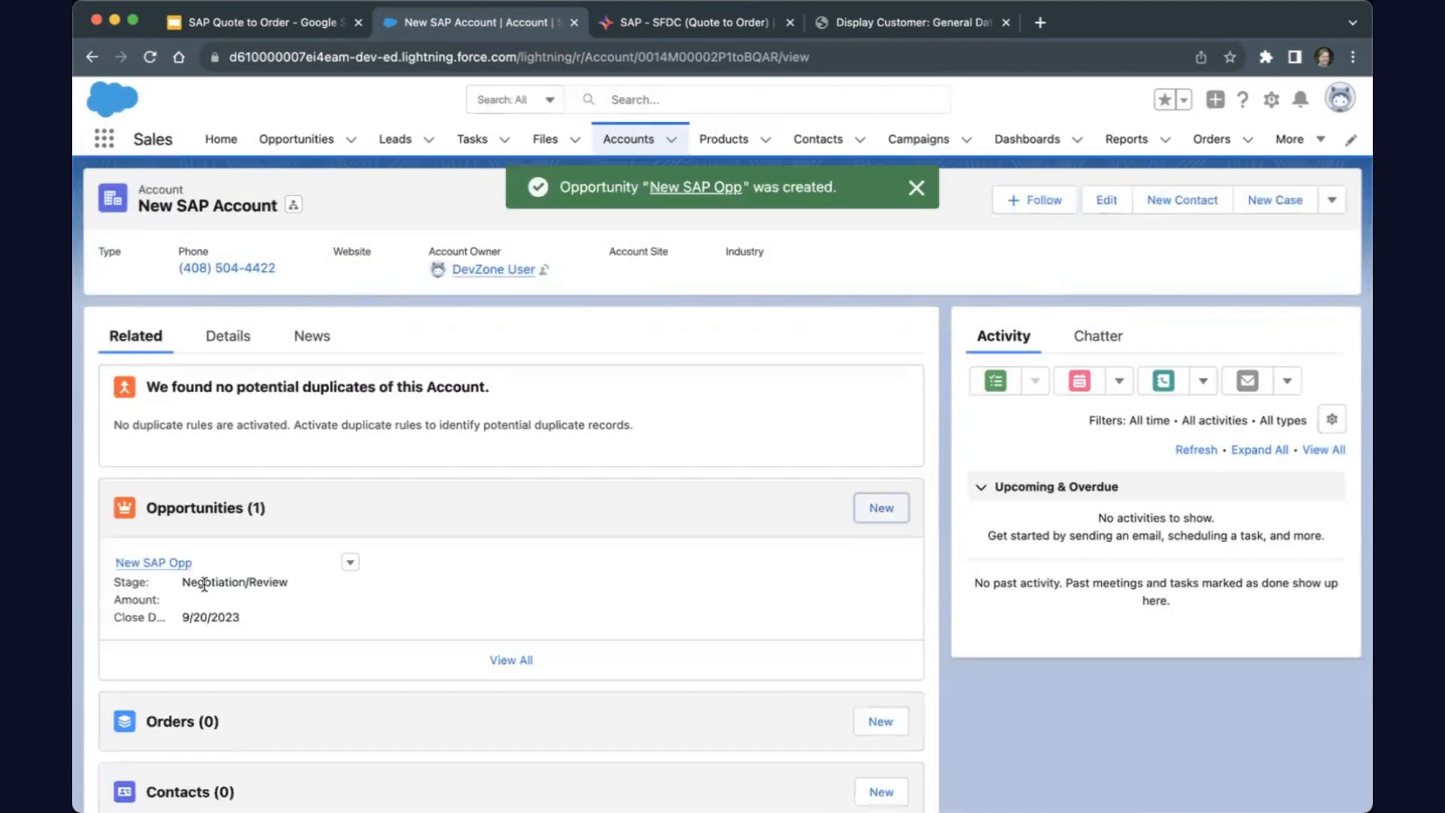
# Step: Open New SAP Opp and select Van Stock - Spare - 3, Van Stock - Spare - 2 and 160 GB Hard Disk as products to add
pyautogui.click(176, 563)
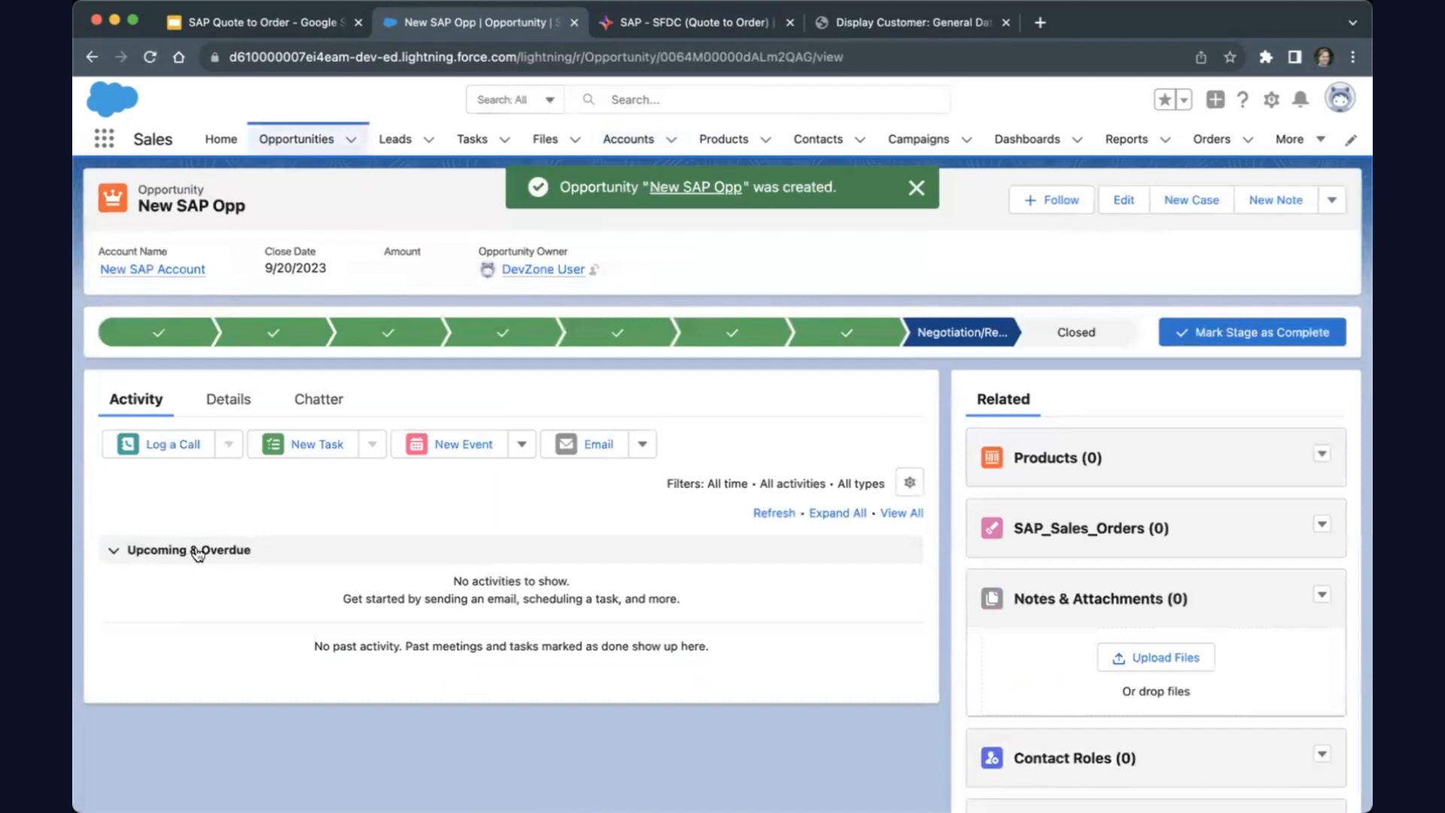
pyautogui.click(1322, 454)
pyautogui.click(1267, 487)
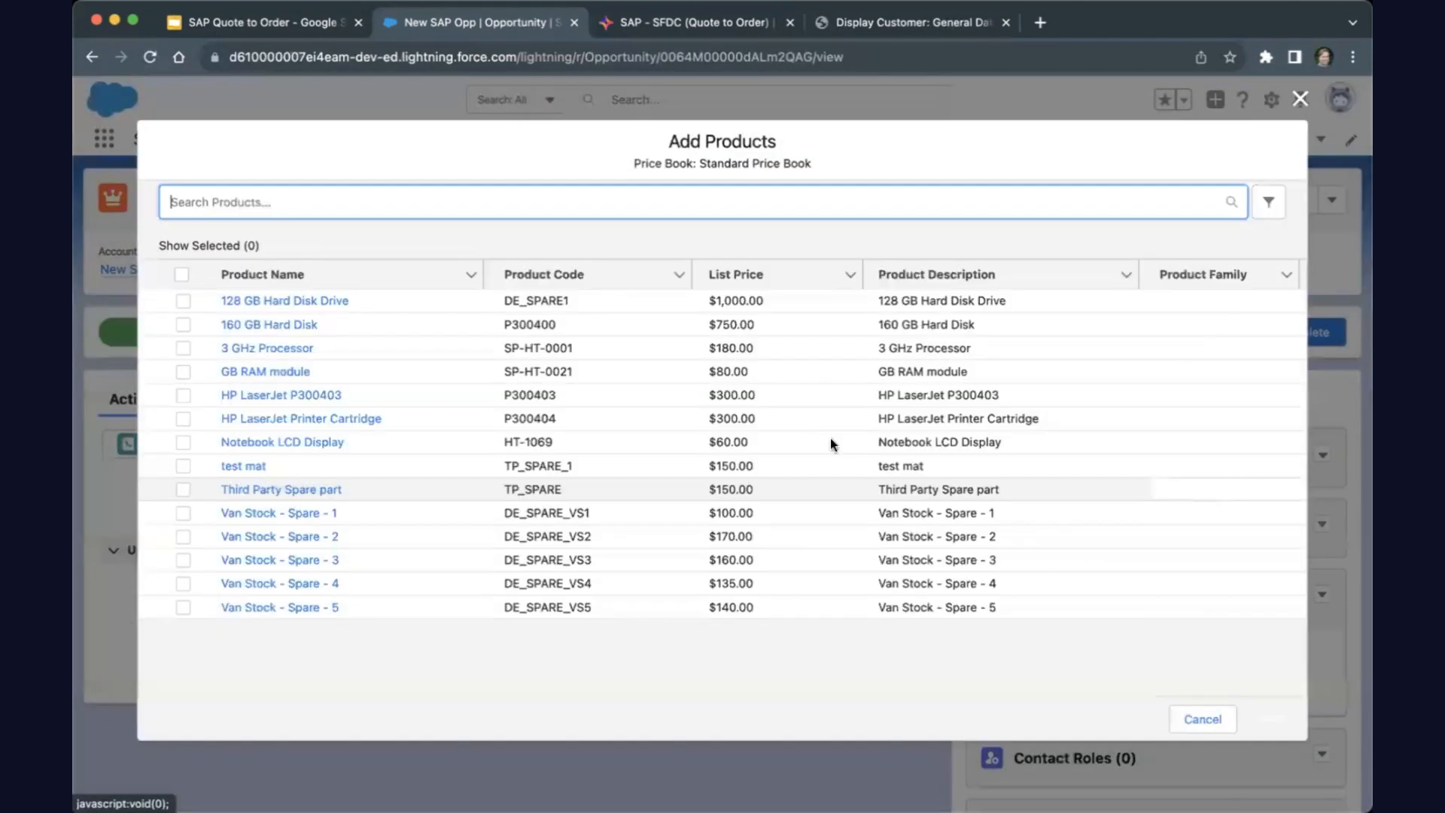
pyautogui.click(183, 559)
pyautogui.click(183, 537)
pyautogui.click(183, 324)
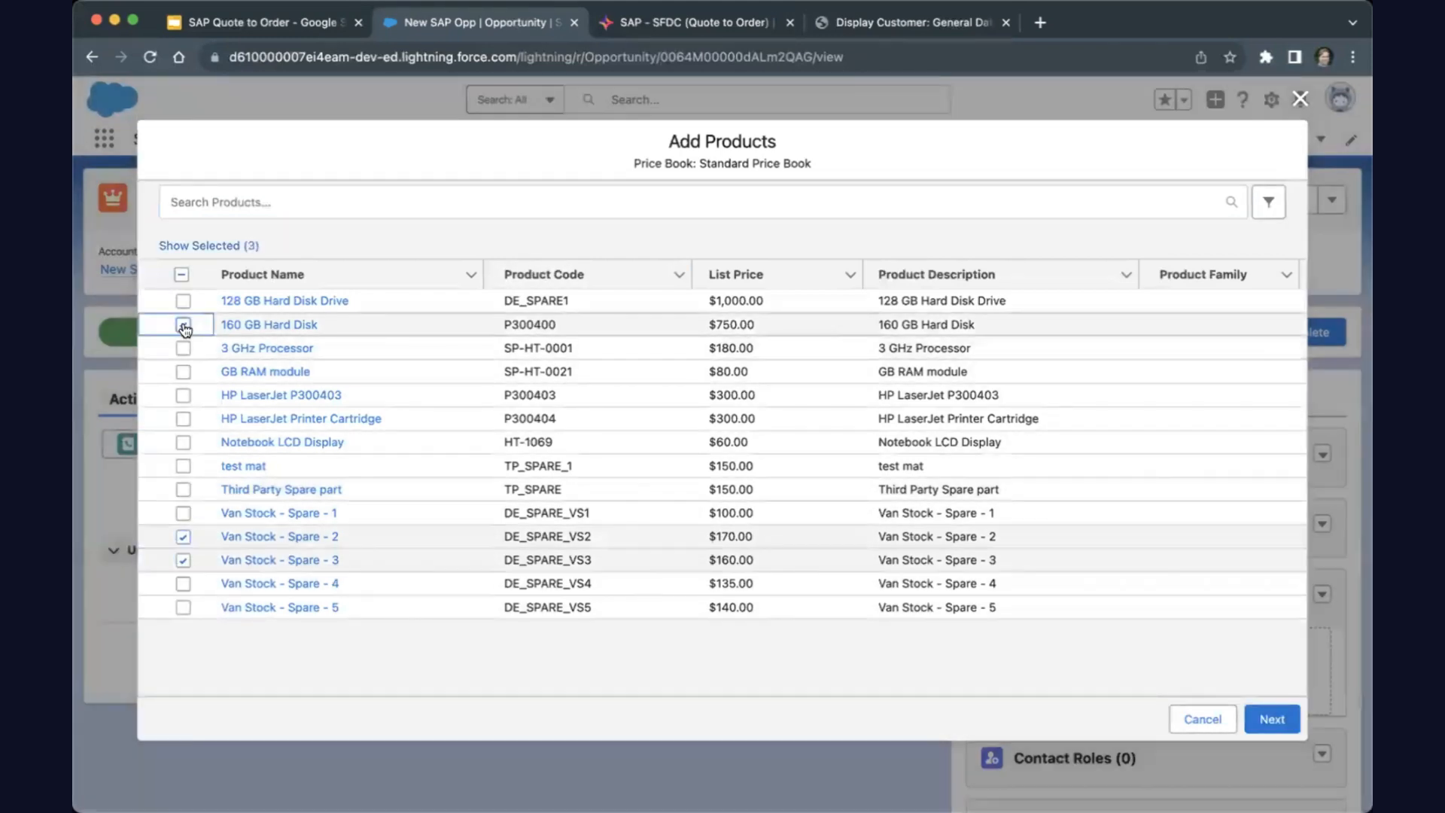
pyautogui.click(1270, 719)
# Step: Set the quantities to 5 for 160 GB Hard Disk, 2 for Van Stock - Spare - 2 and 3 for Van Stock - Spare - 3, and save
pyautogui.click(449, 318)
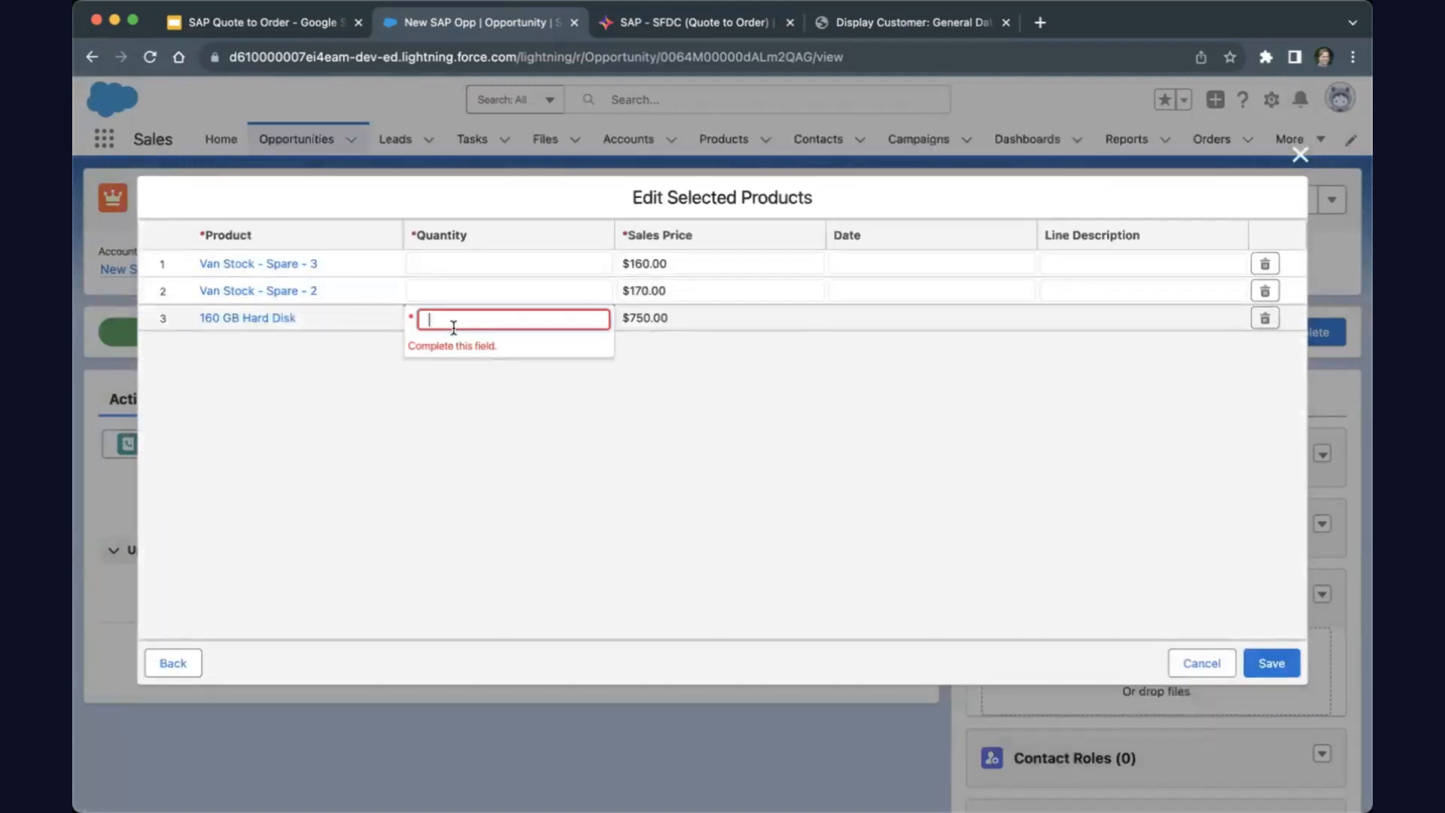
pyautogui.write('5')
pyautogui.click(450, 291)
pyautogui.write('2')
pyautogui.click(450, 263)
pyautogui.write('3')
pyautogui.click(773, 532)
pyautogui.click(1271, 662)
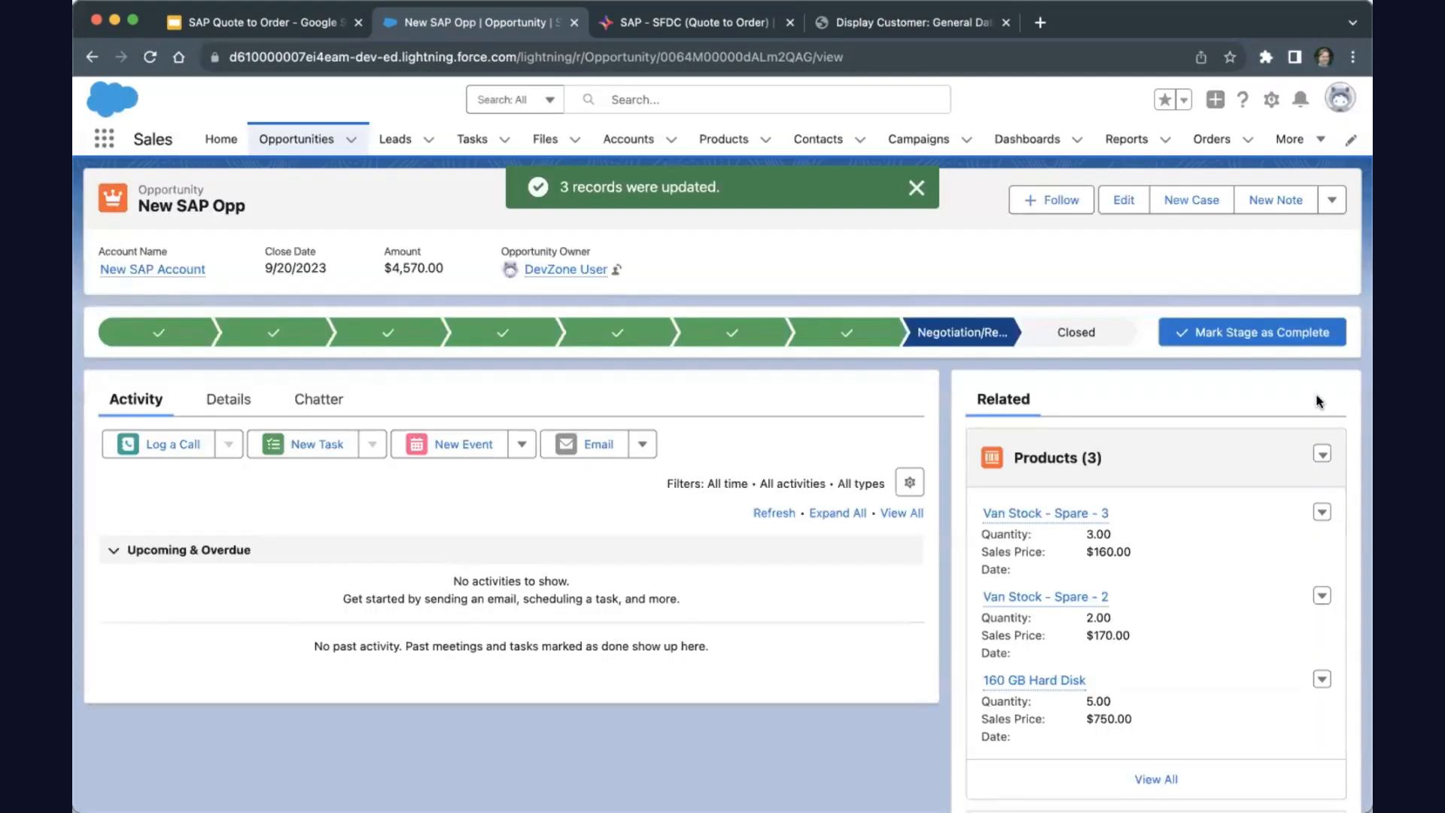
# Step: Close the New SAP Opp opportunity with the stage Closed Won and save the change
pyautogui.click(1265, 343)
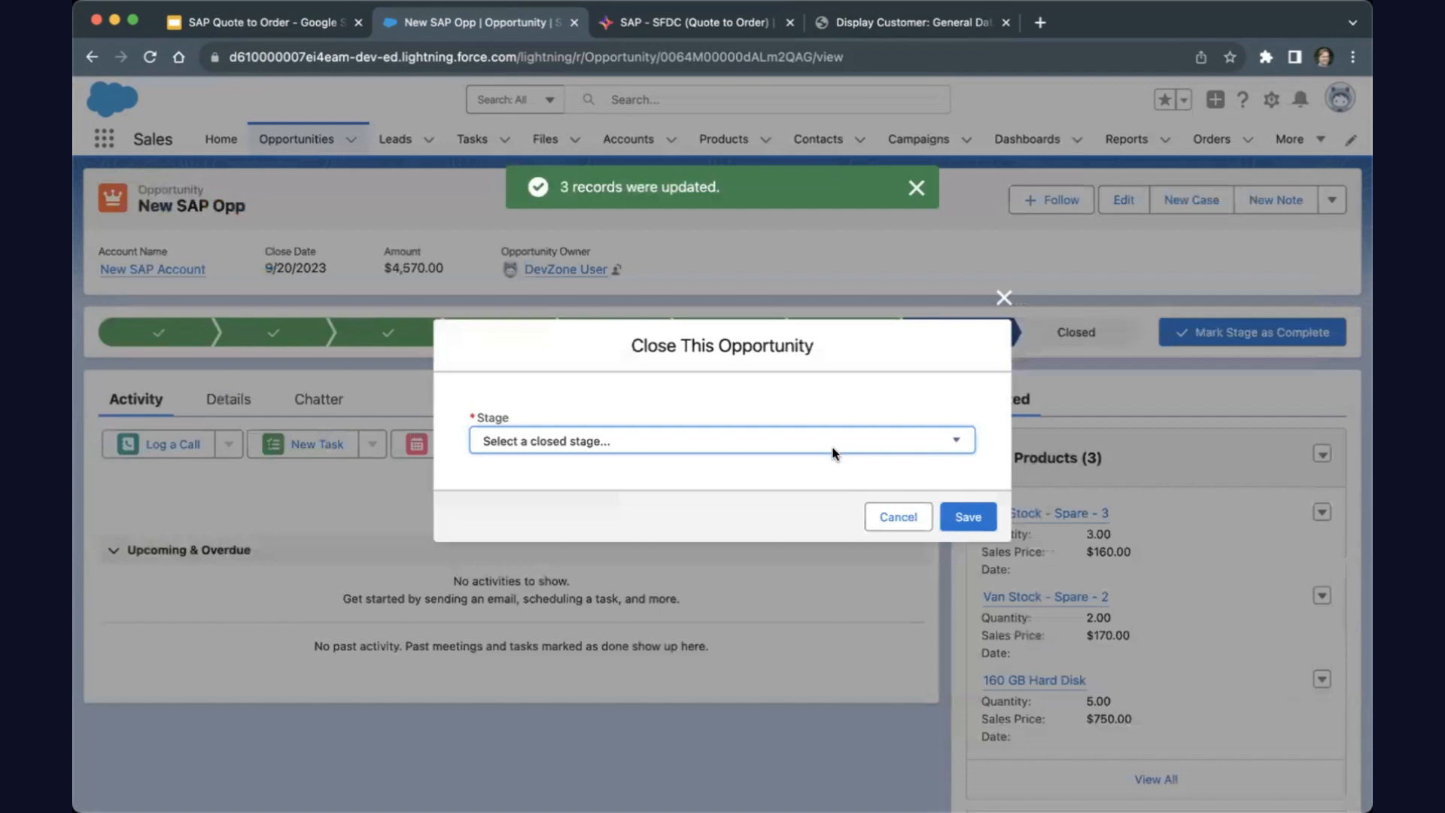
pyautogui.click(833, 452)
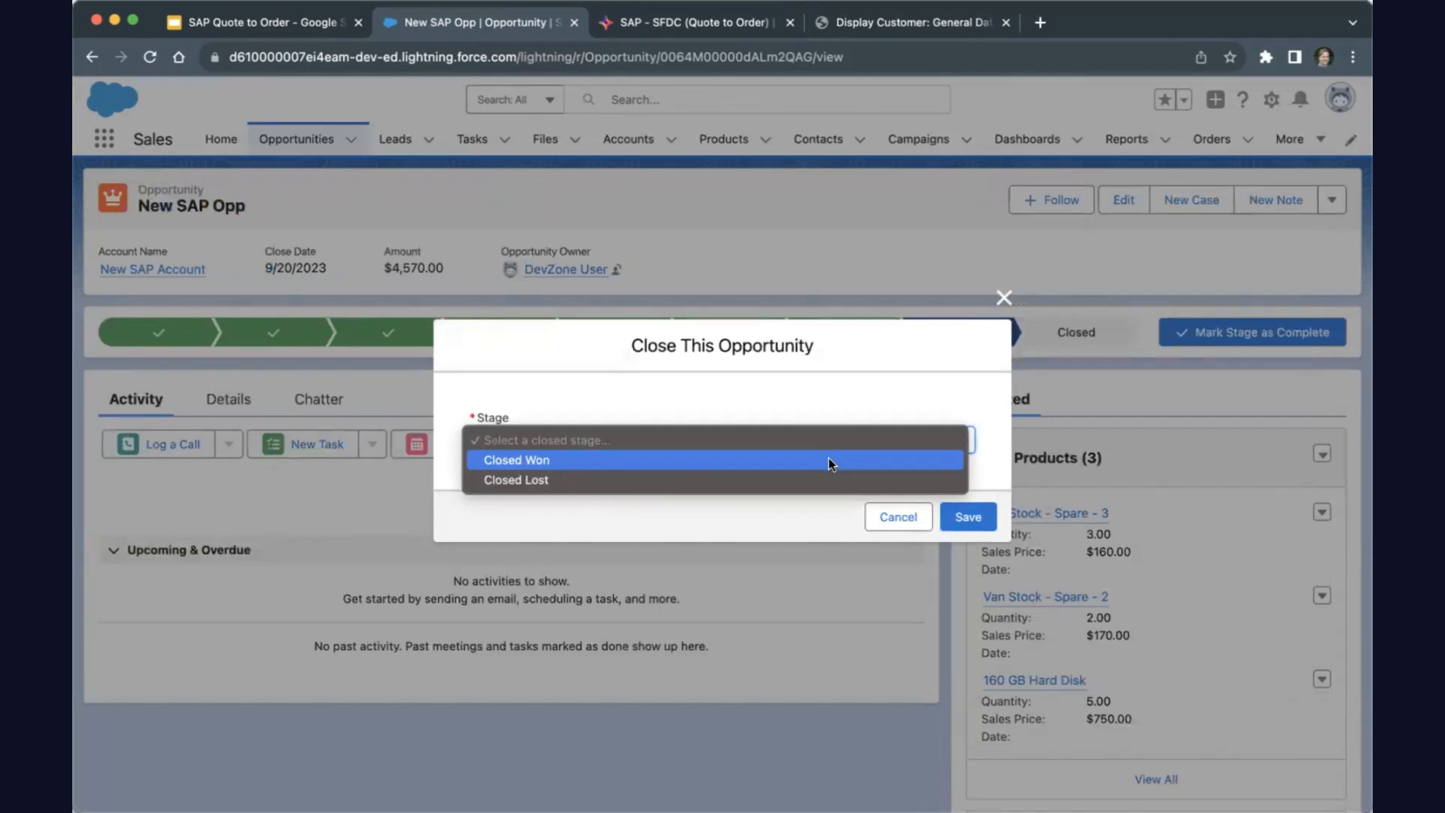
pyautogui.click(828, 460)
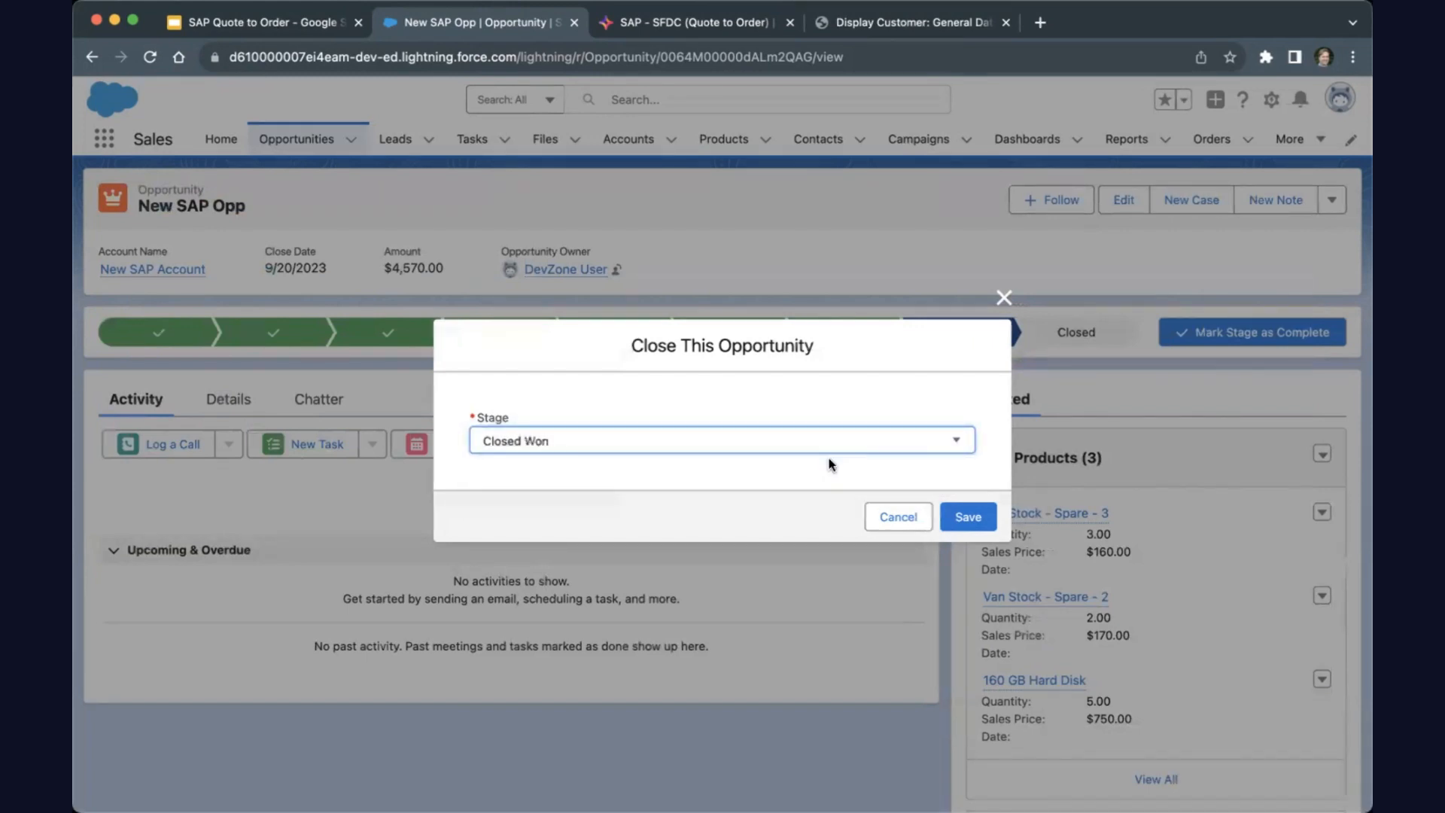
pyautogui.click(969, 518)
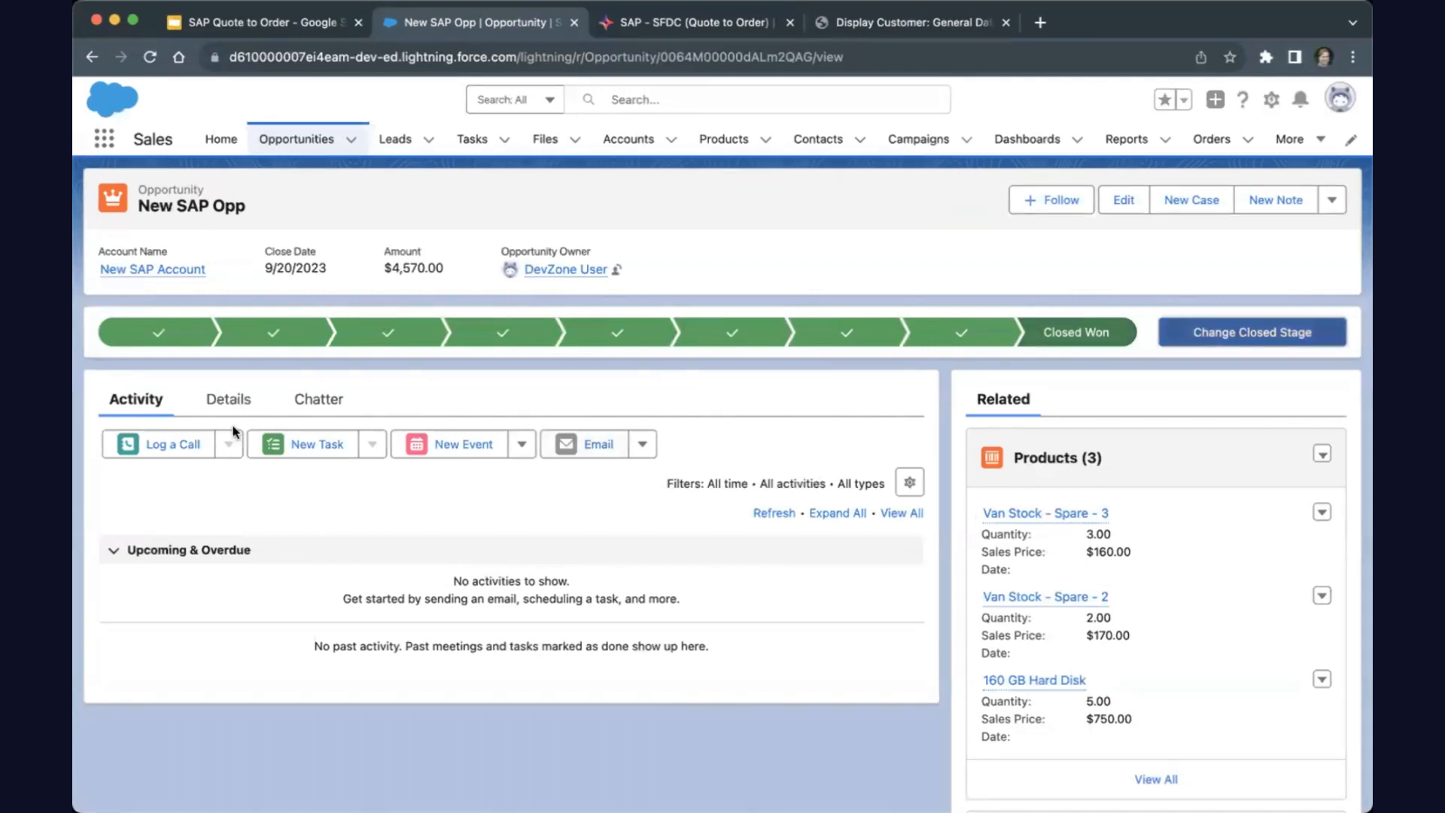
# Step: Open the opportunity's details and copy the SAP Sales Order number without its leading zeros
pyautogui.click(220, 400)
pyautogui.scroll(-1, 173, 708)
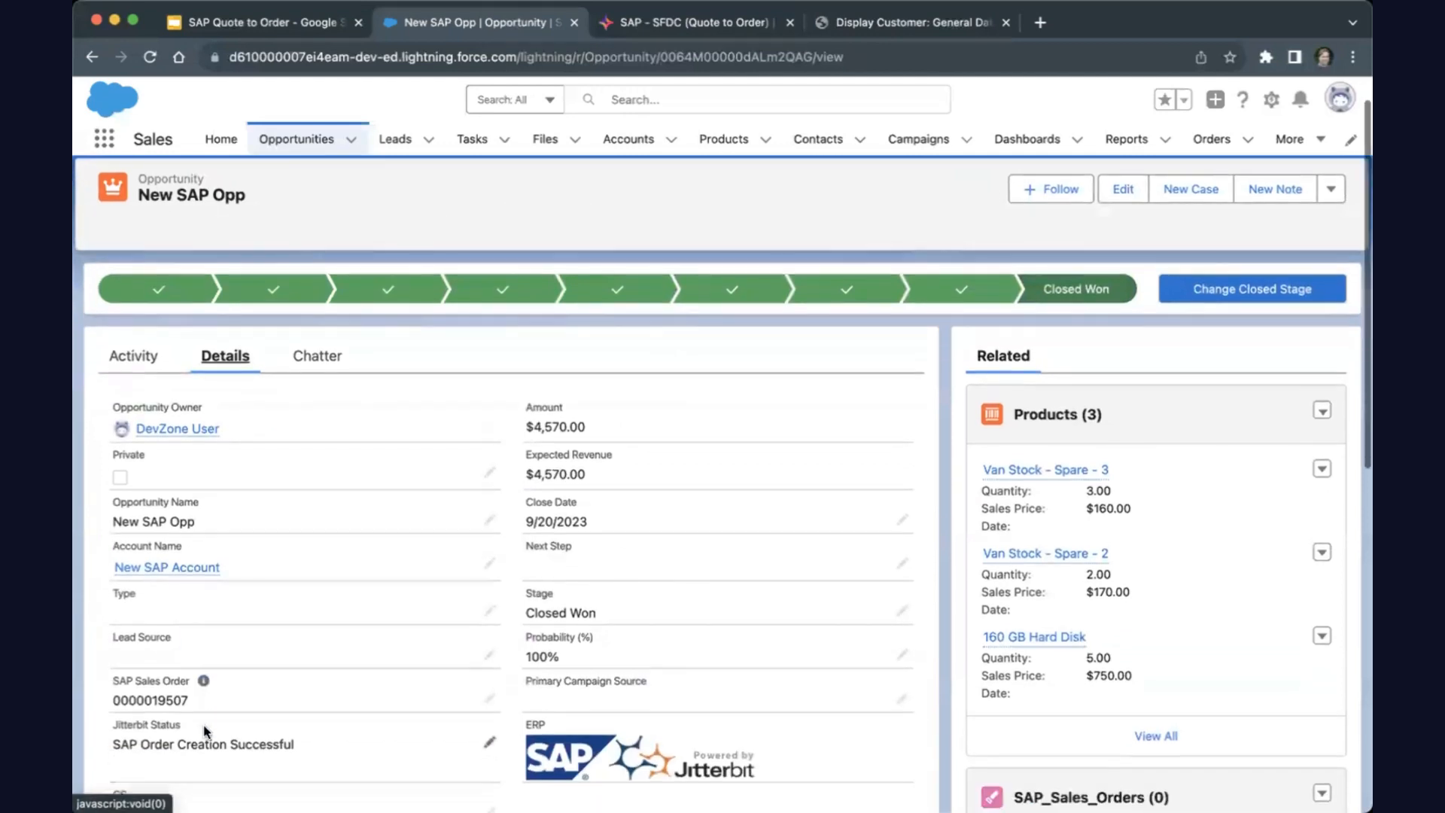
pyautogui.moveTo(151, 699); pyautogui.dragTo(200, 704)
pyautogui.press('super+c')
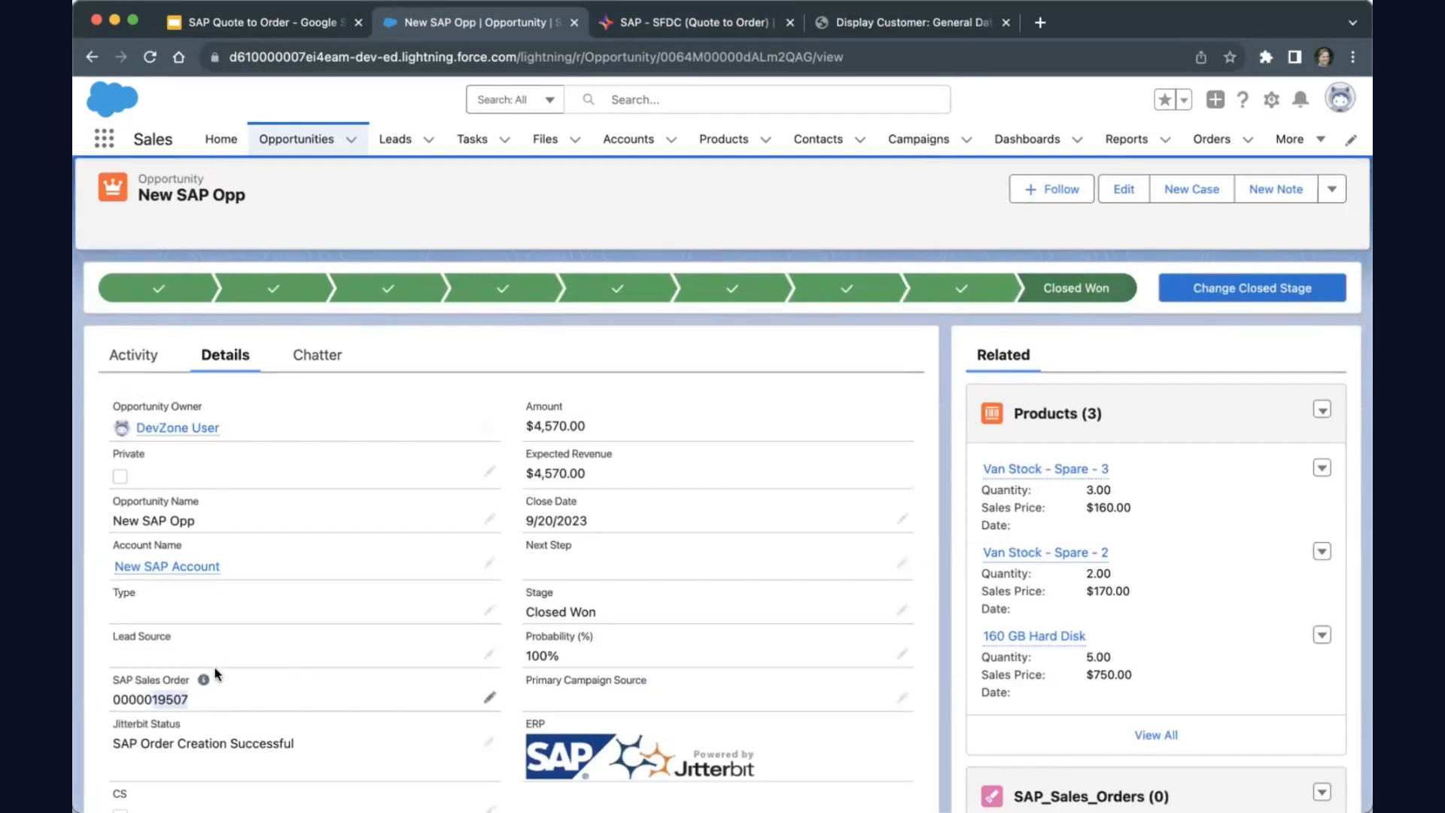
# Step: Switch to SAP, exit the customer display and use VA03 to display the sales order with the copied number
pyautogui.click(874, 23)
pyautogui.click(384, 140)
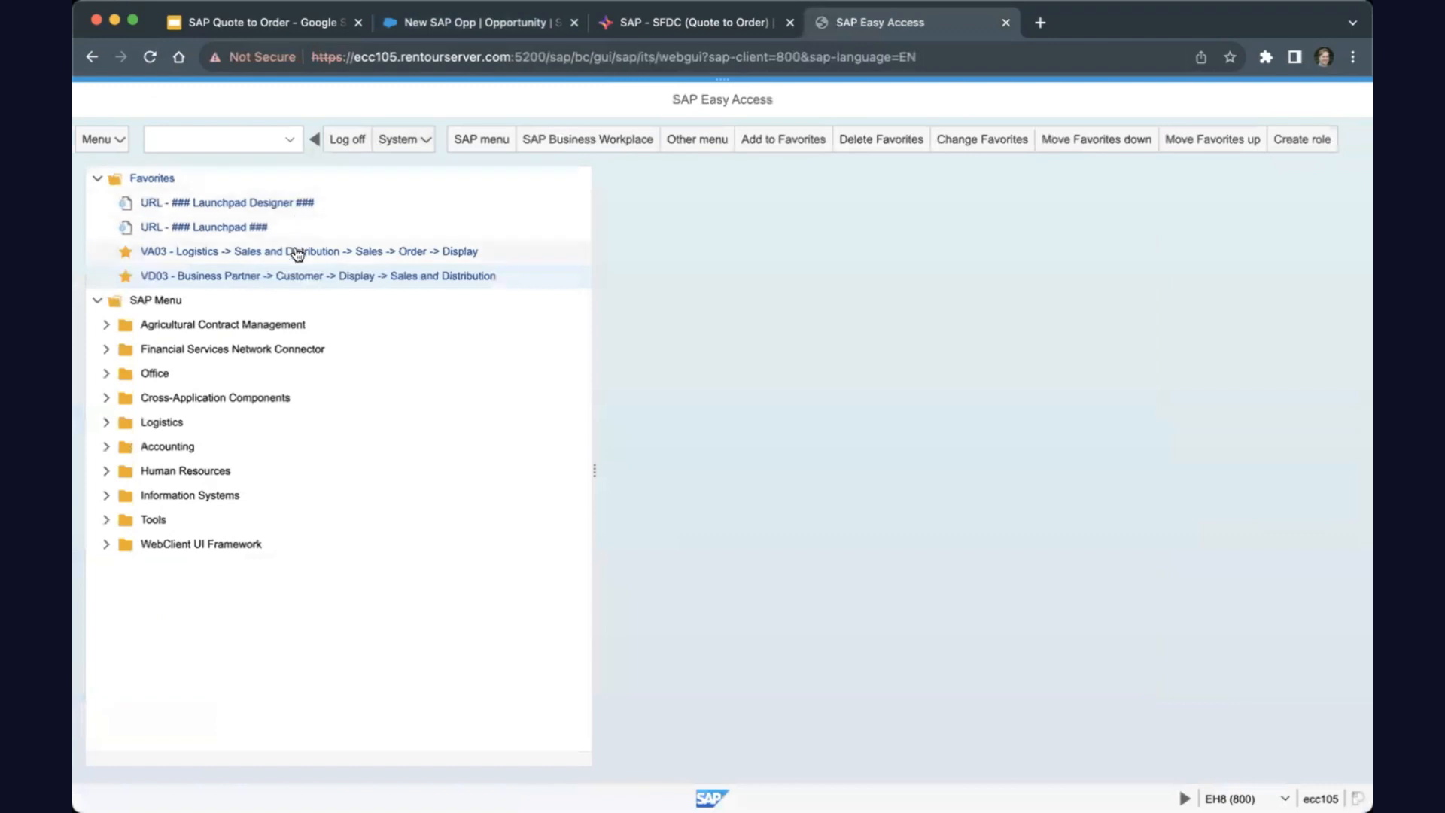
pyautogui.click(296, 253)
pyautogui.click(294, 229)
pyautogui.press('super+v')
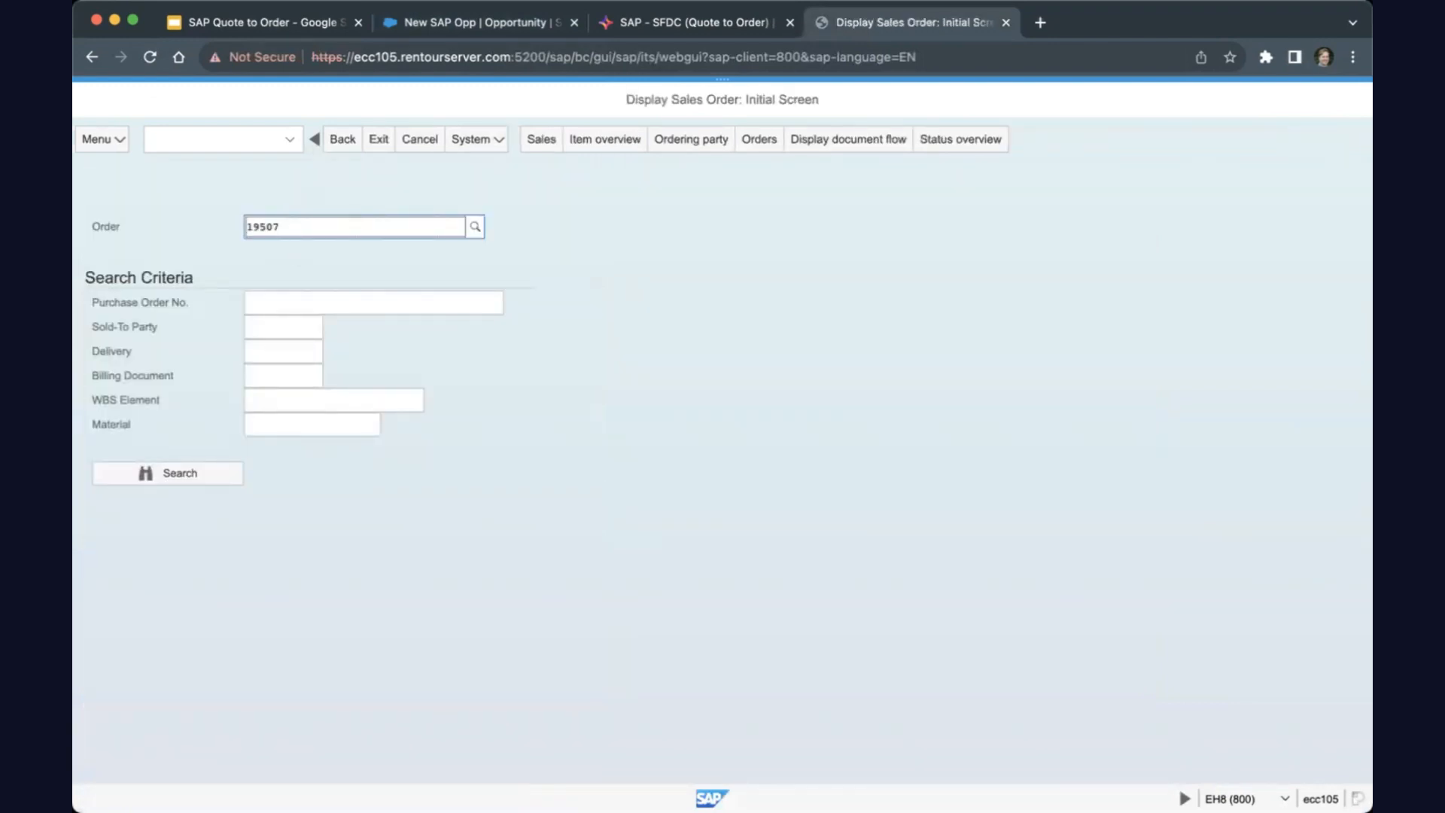
pyautogui.press('Return')
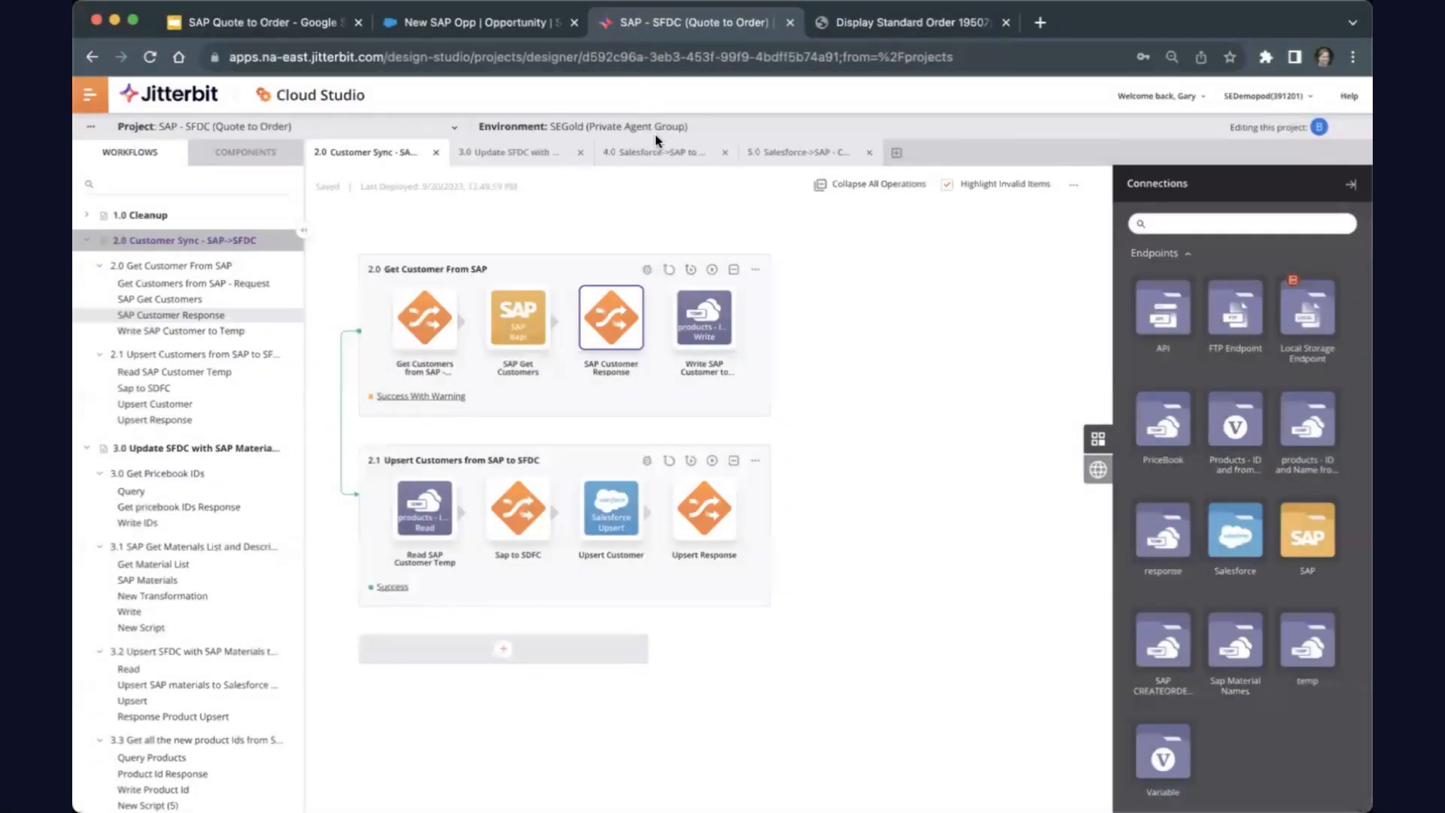
# Step: Examine the operations of the 5.0 Salesforce->SAP order creation workflow and open the log temp file script in operation 5.1
pyautogui.click(793, 151)
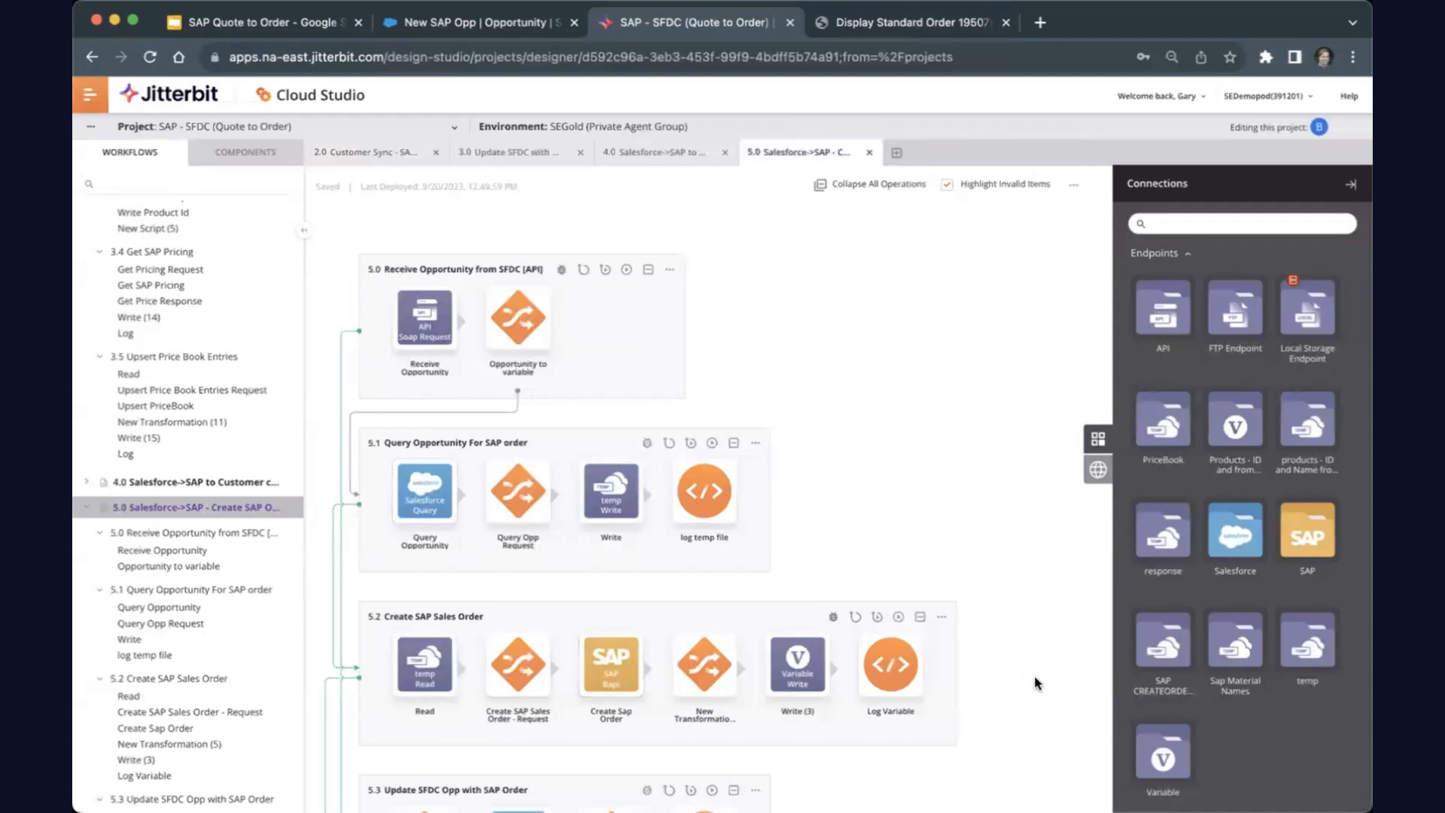
pyautogui.scroll(-5, 1034, 682)
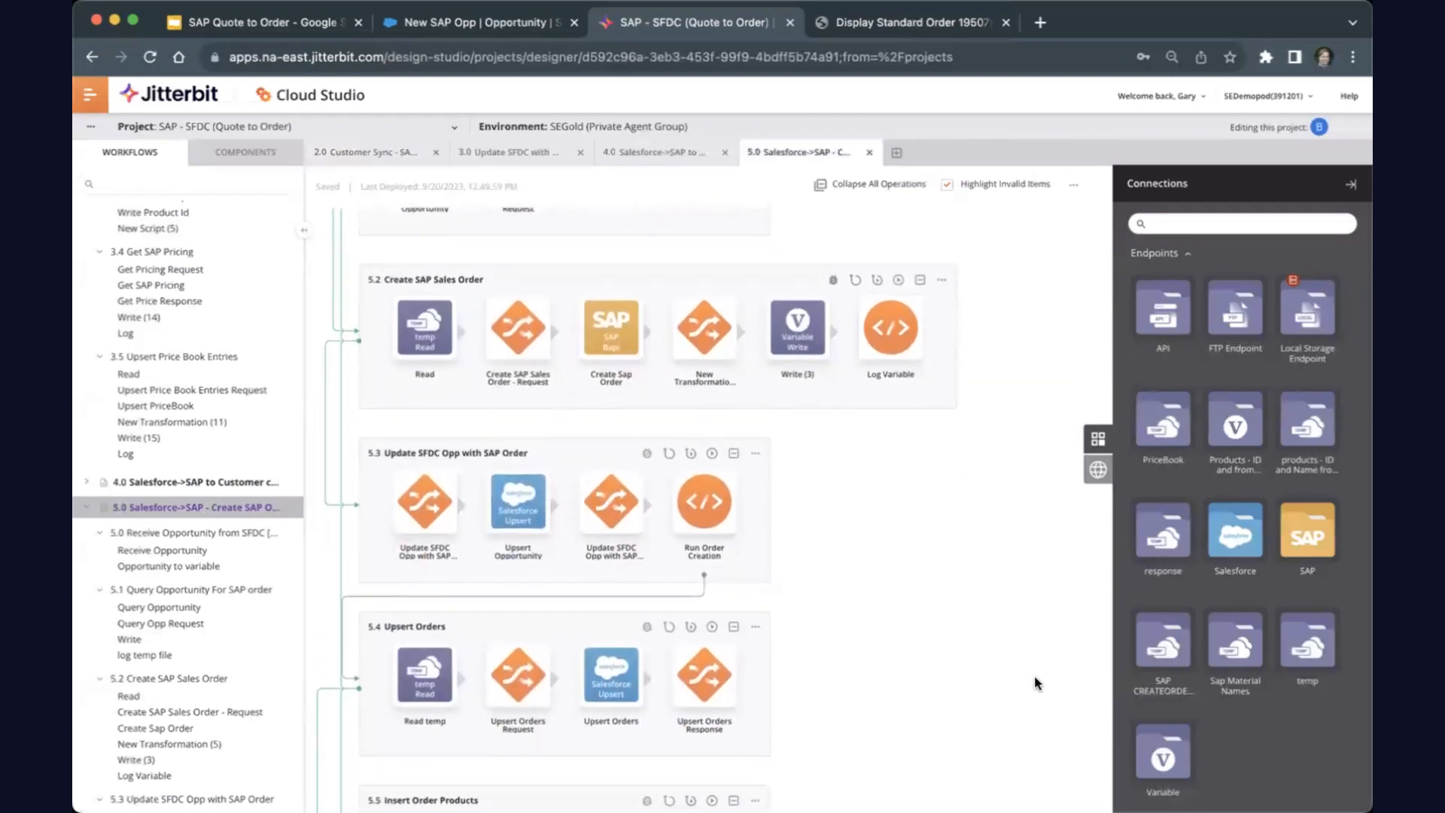
pyautogui.scroll(-3, 1034, 683)
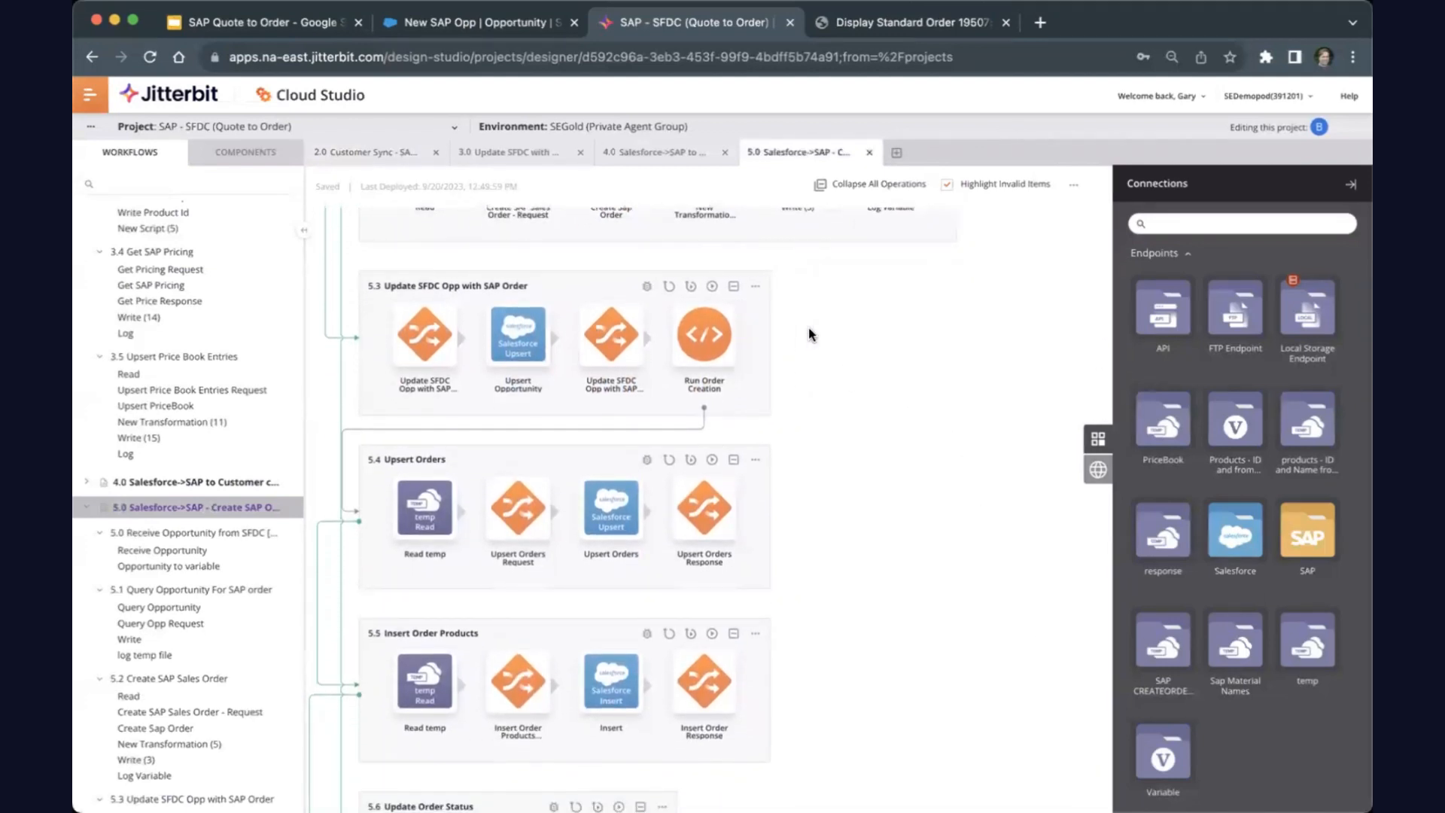
pyautogui.scroll(-5, 808, 683)
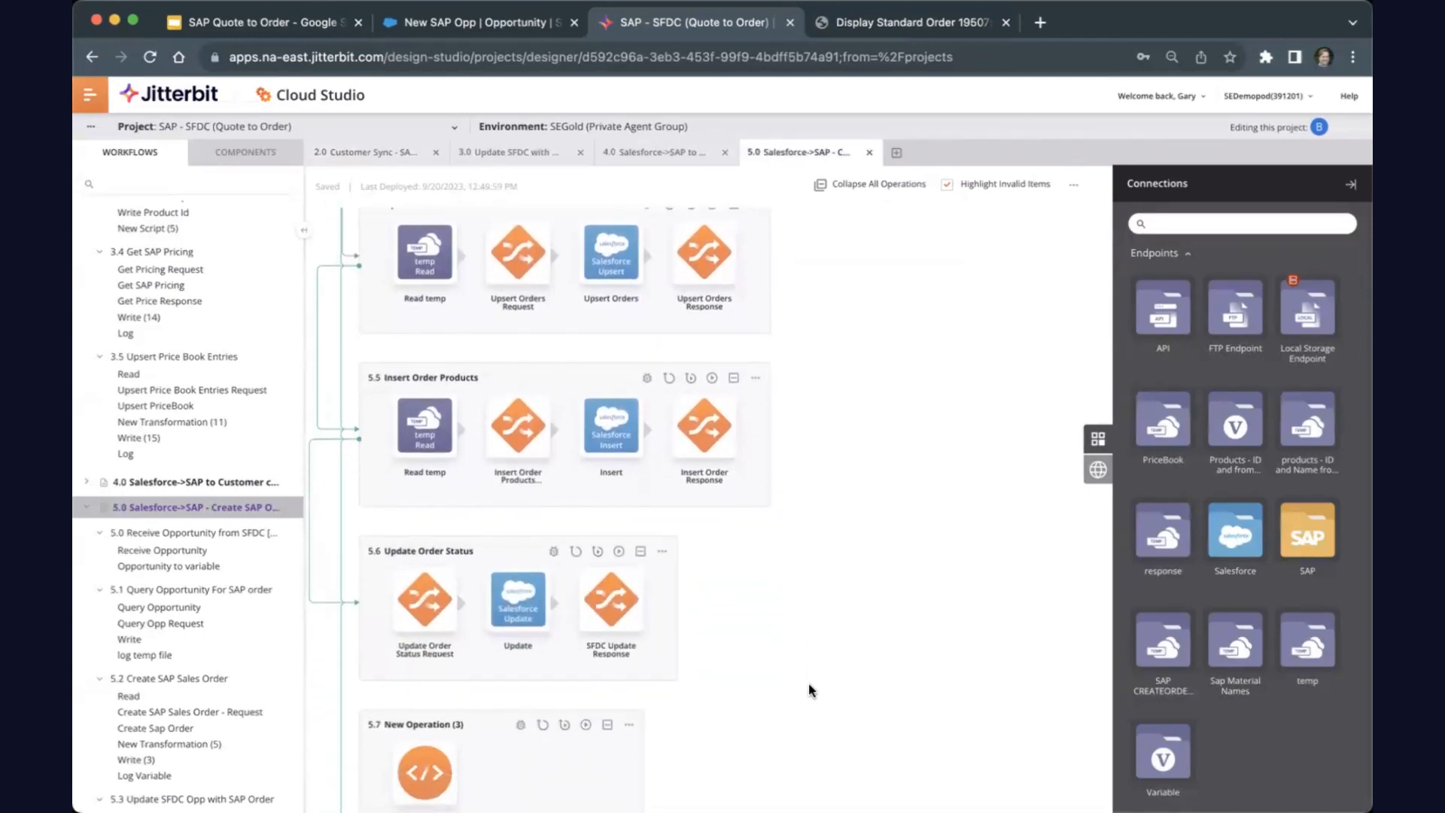
pyautogui.scroll(2, 808, 683)
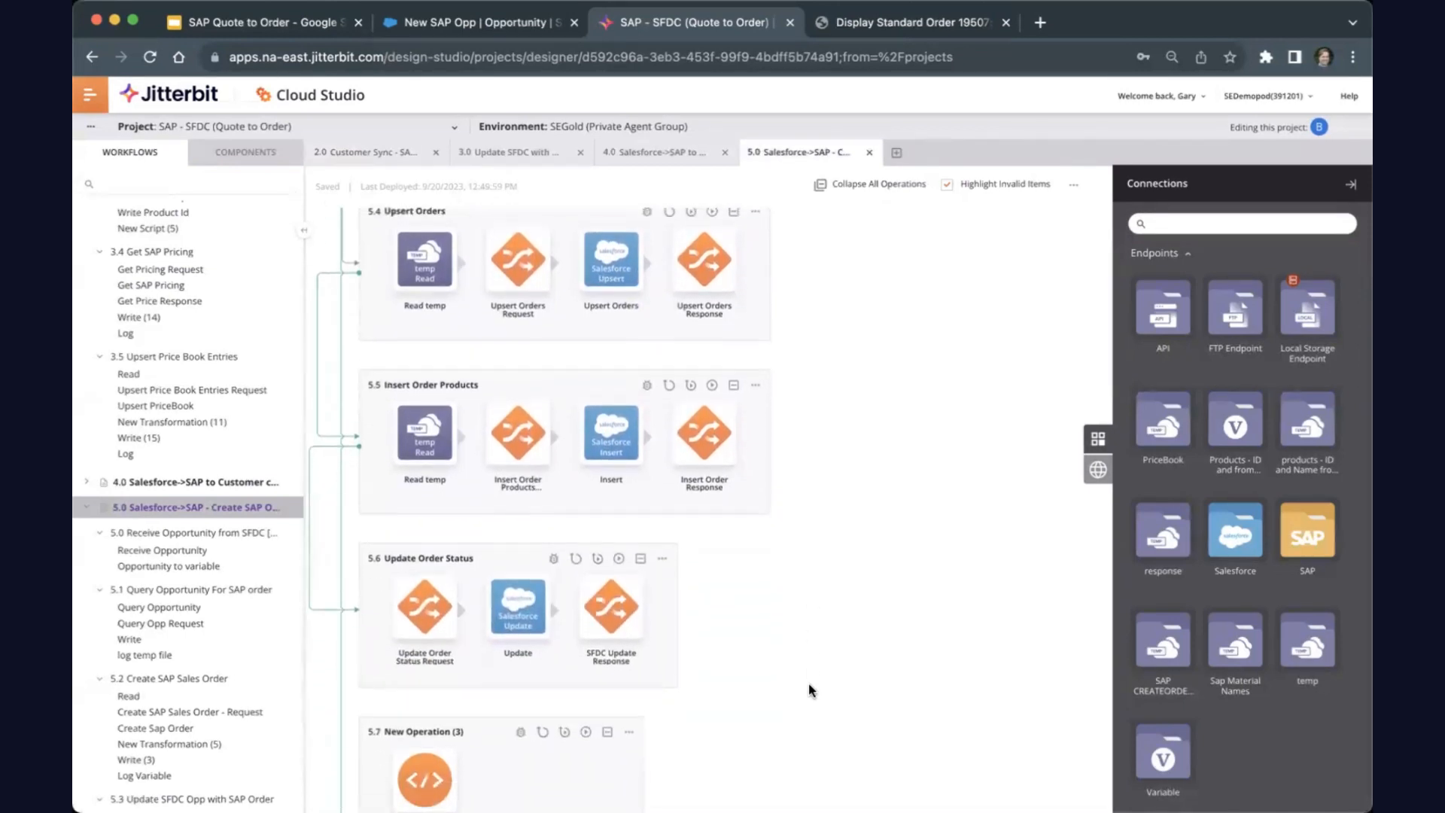
pyautogui.scroll(1, 808, 689)
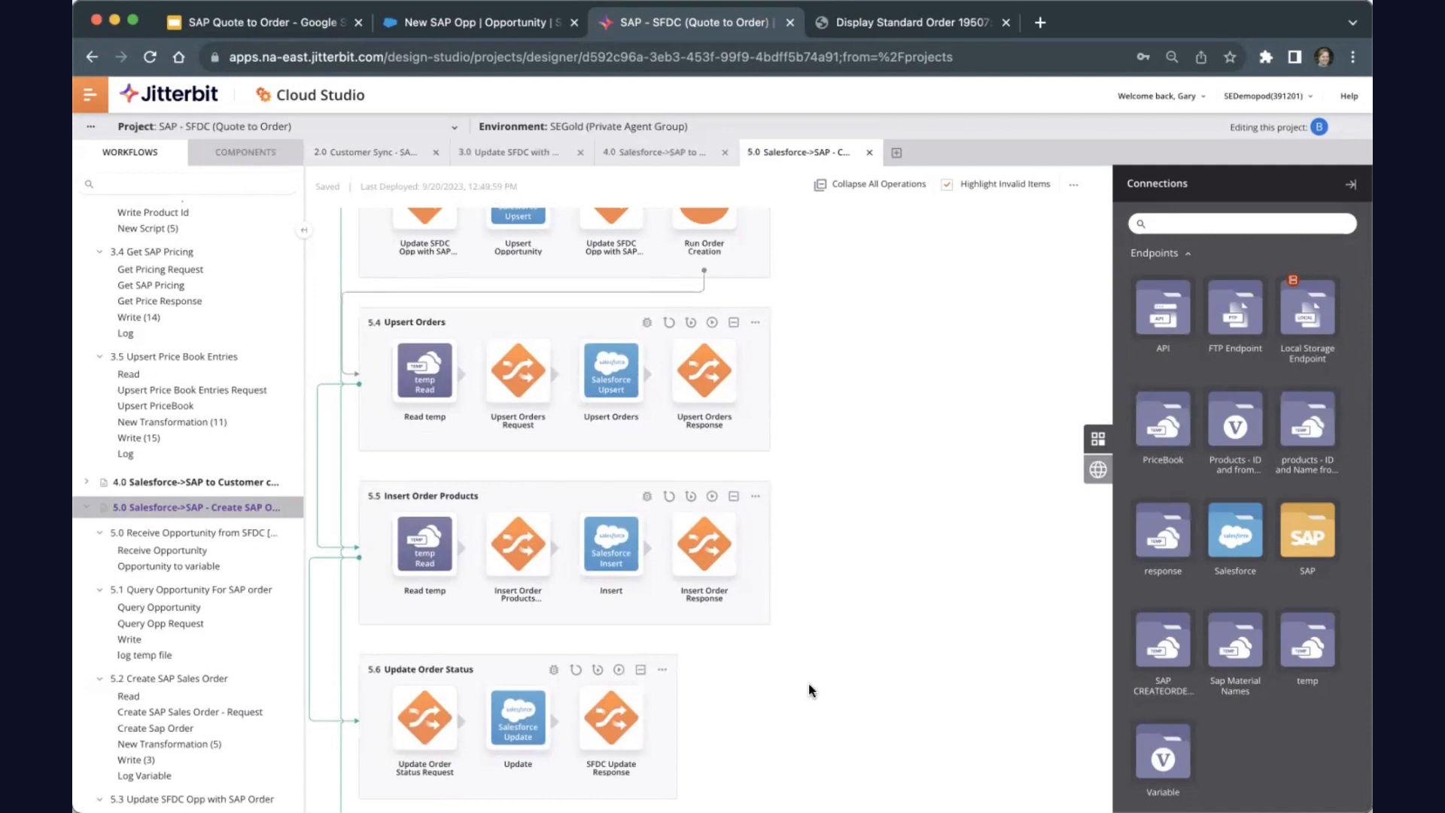
pyautogui.scroll(8, 809, 687)
pyautogui.scroll(3, 808, 683)
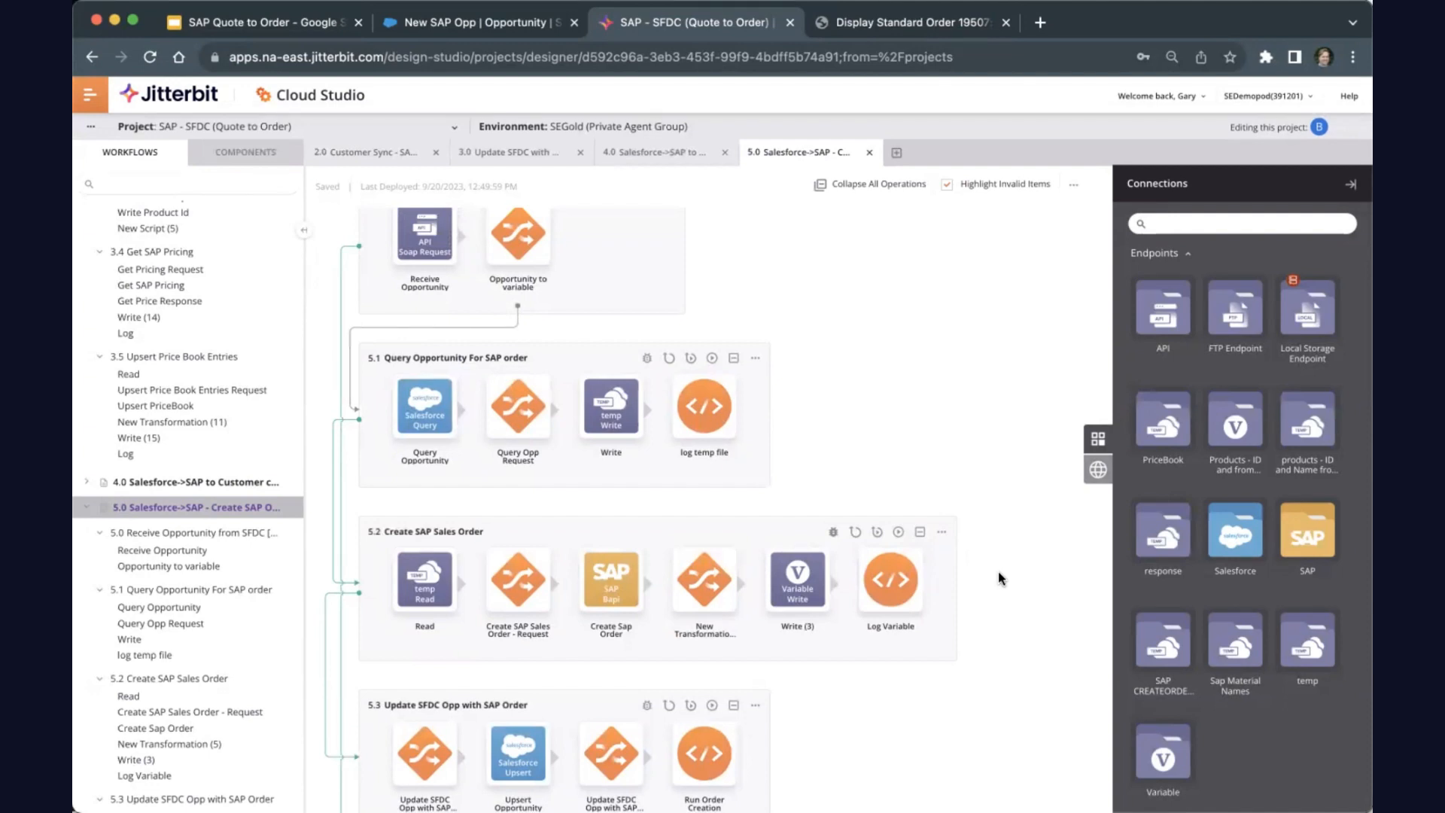
pyautogui.scroll(1, 997, 571)
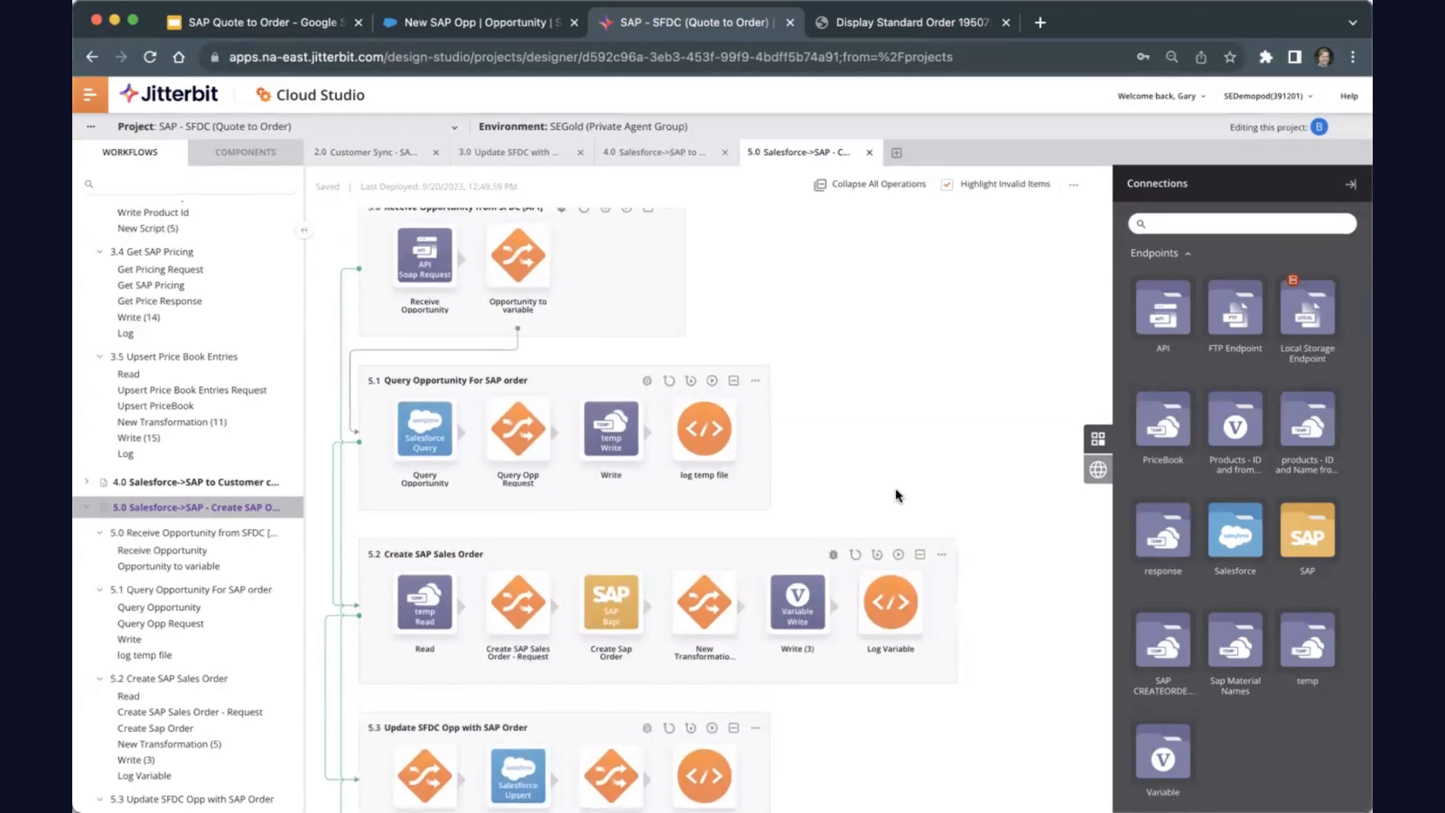
pyautogui.doubleClick(710, 440)
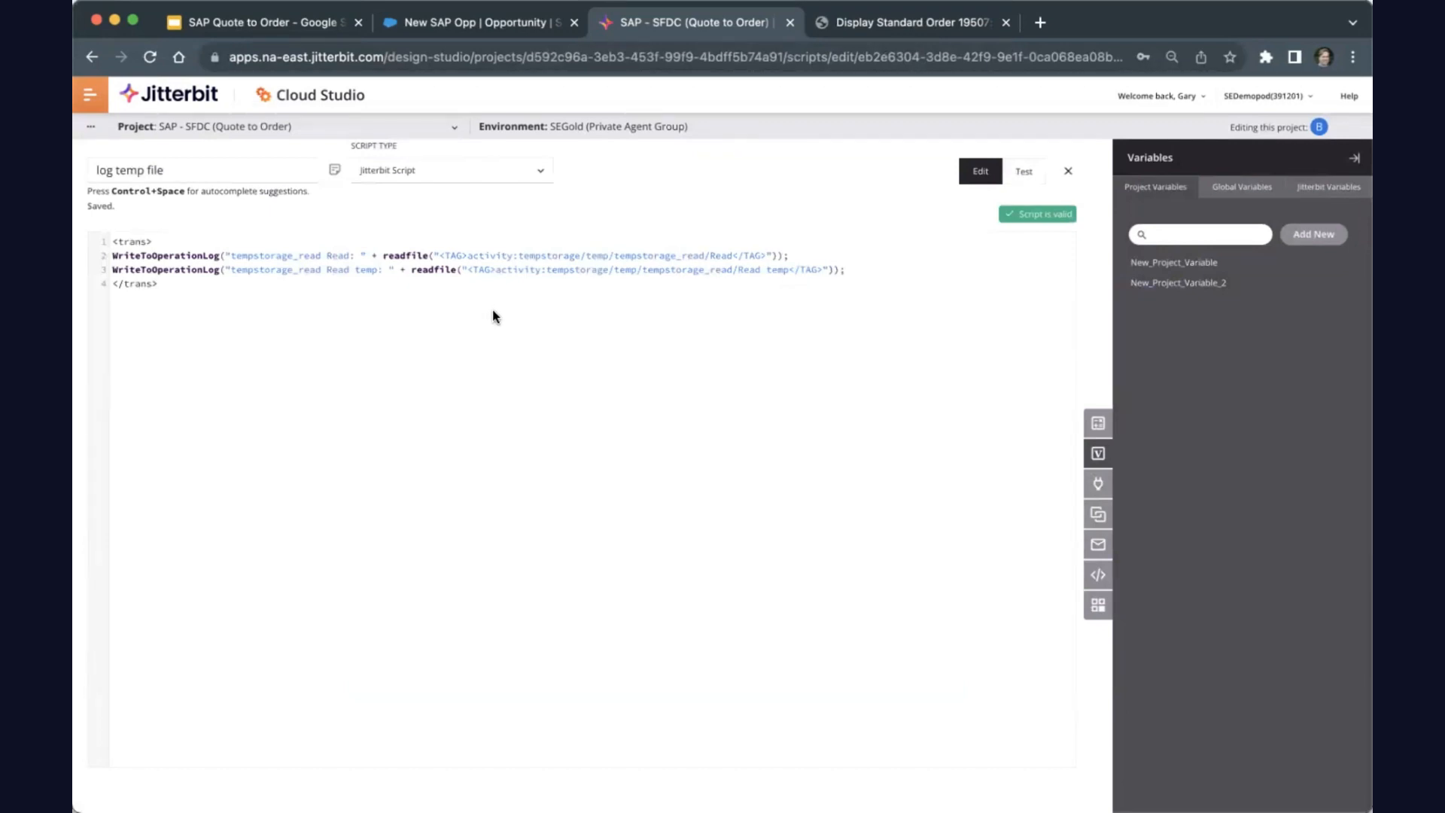
# Step: Close the log temp file script and show the logs of operation 5.1 Query Opportunity For SAP order in a maximized view
pyautogui.click(1066, 171)
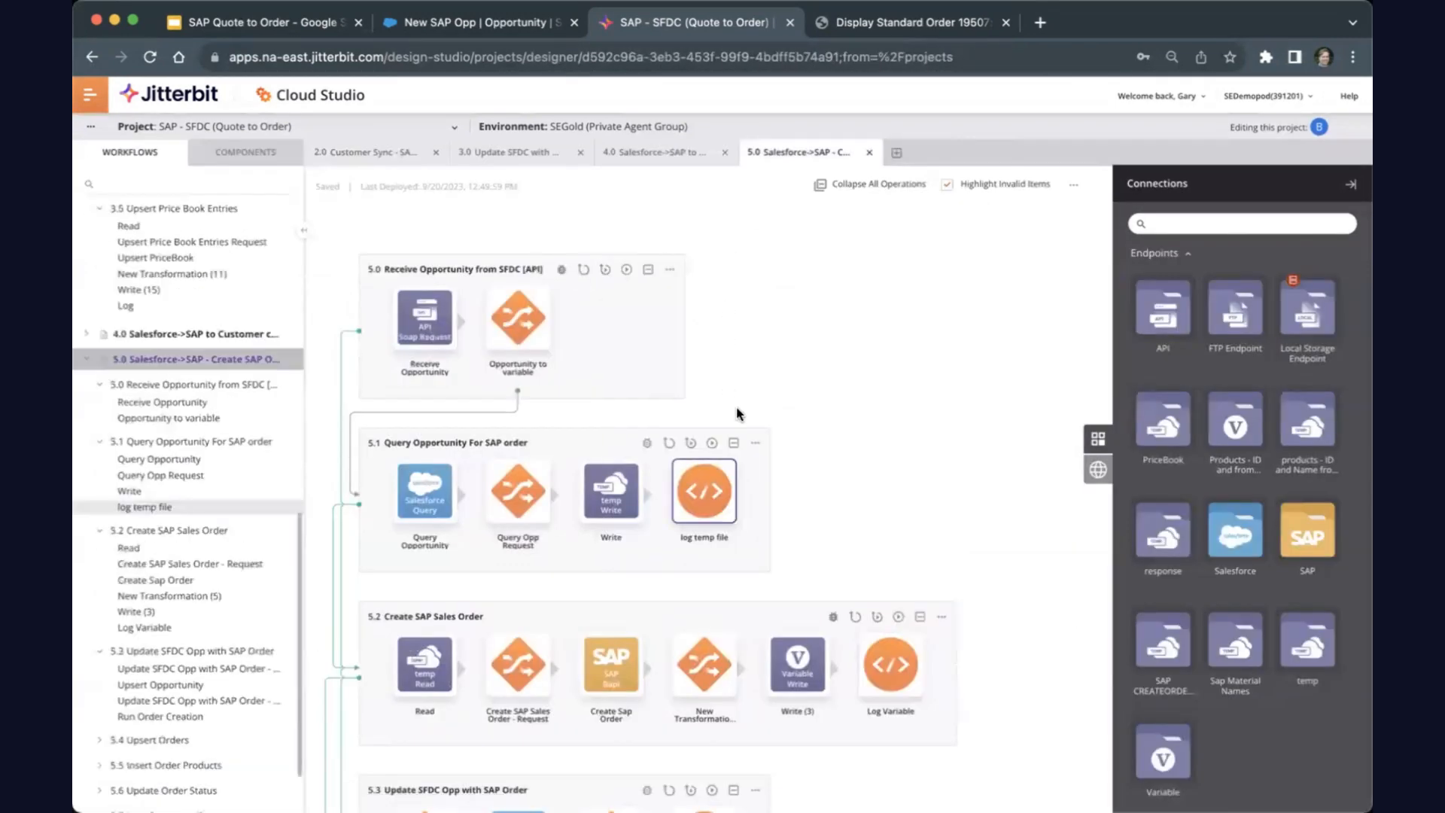
pyautogui.click(756, 444)
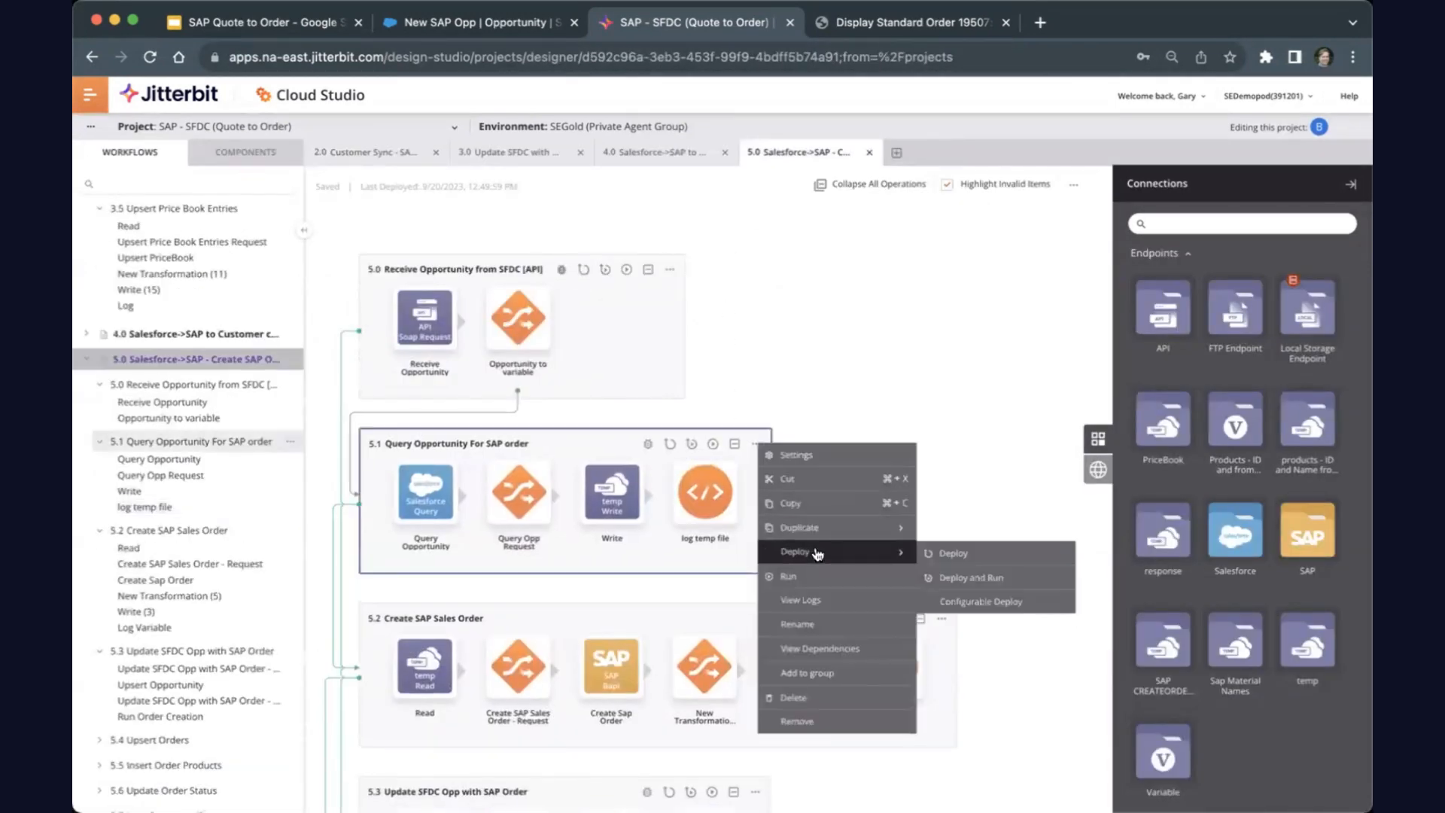
pyautogui.click(827, 602)
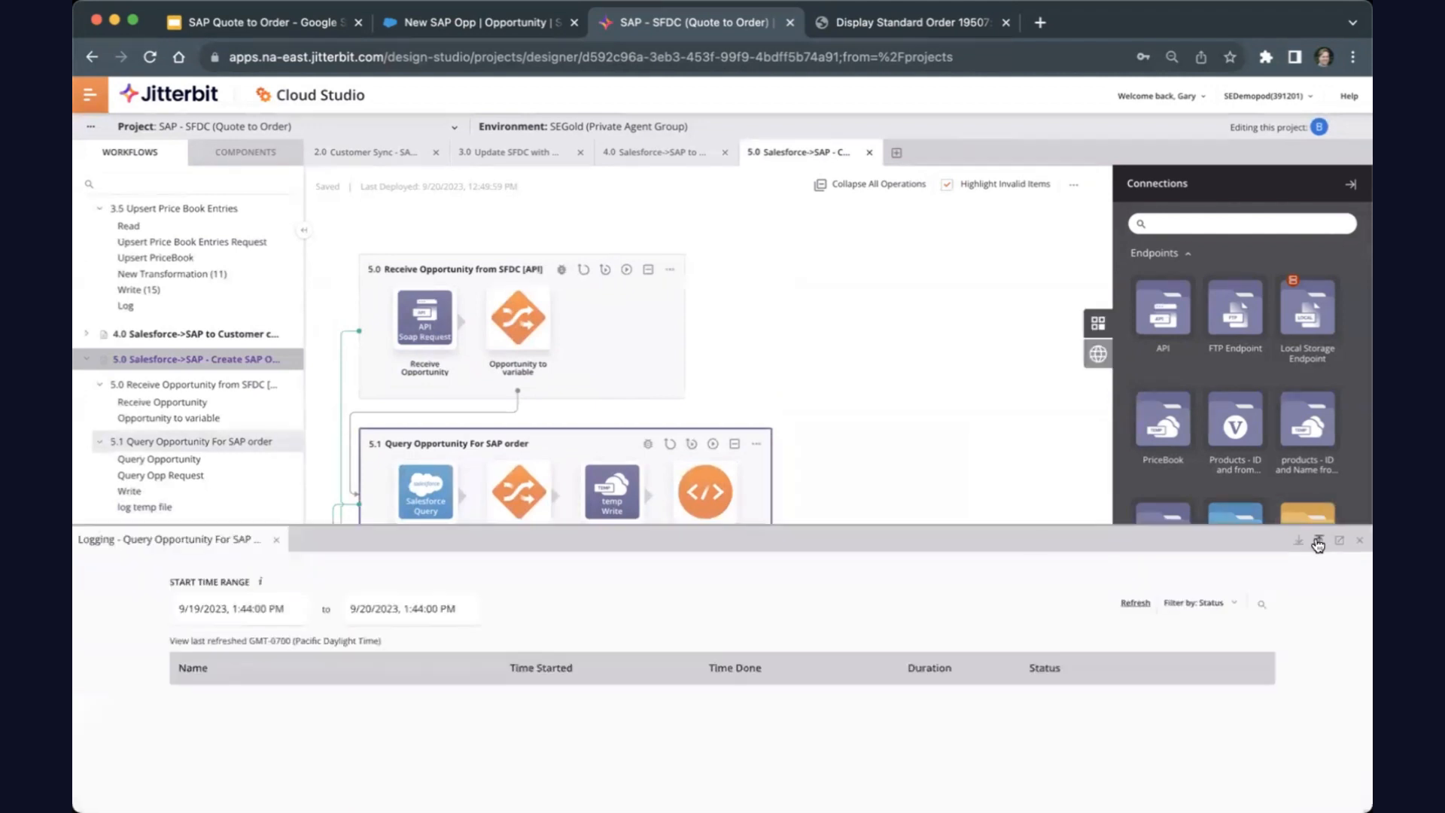
pyautogui.click(1318, 539)
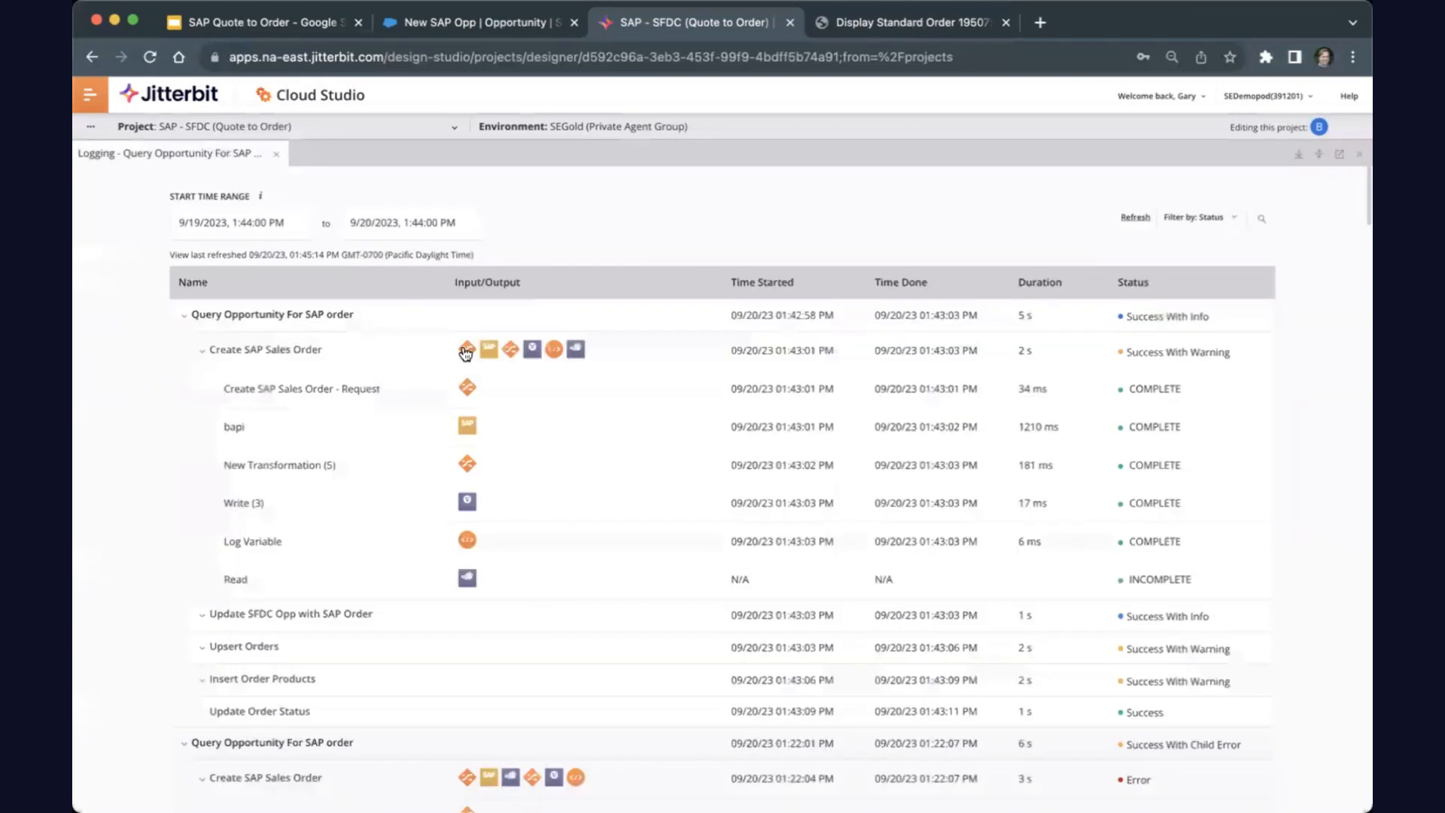
# Step: Examine the opportunity data logged by the latest Query Opportunity For SAP order run, and close the operation's log
pyautogui.click(357, 319)
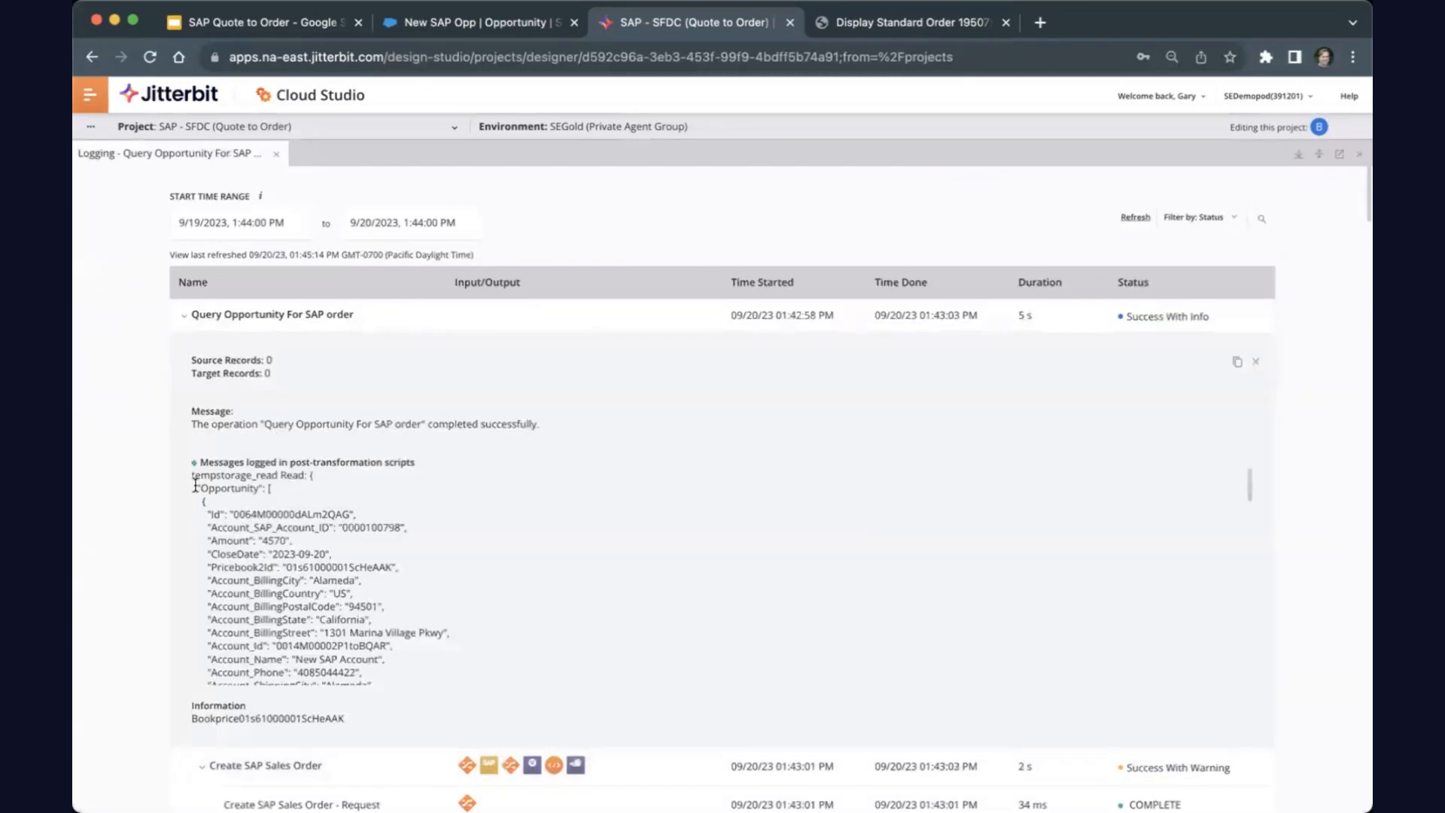
pyautogui.moveTo(212, 493); pyautogui.dragTo(282, 659)
pyautogui.scroll(-3, 274, 650)
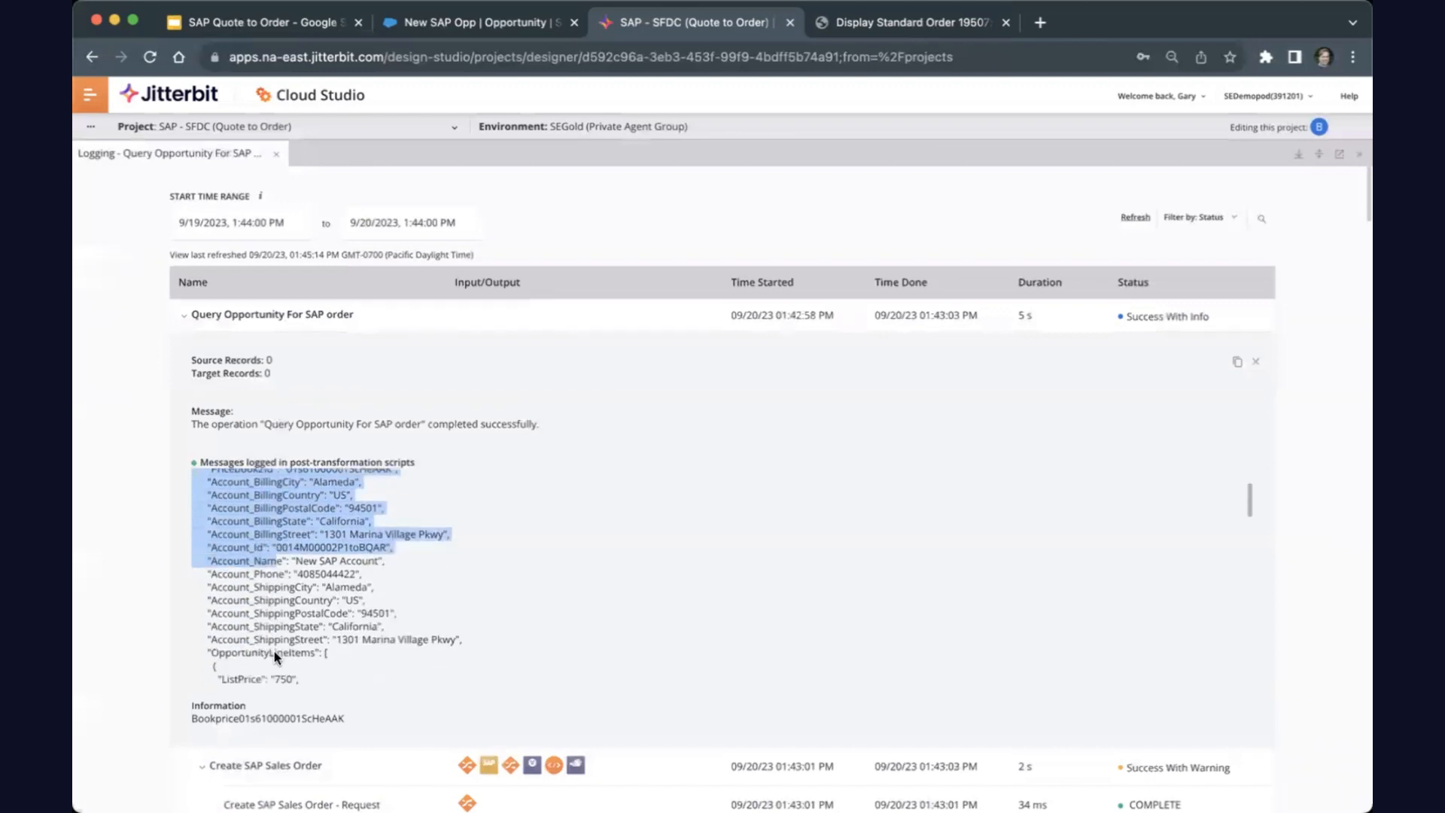
pyautogui.scroll(3, 275, 650)
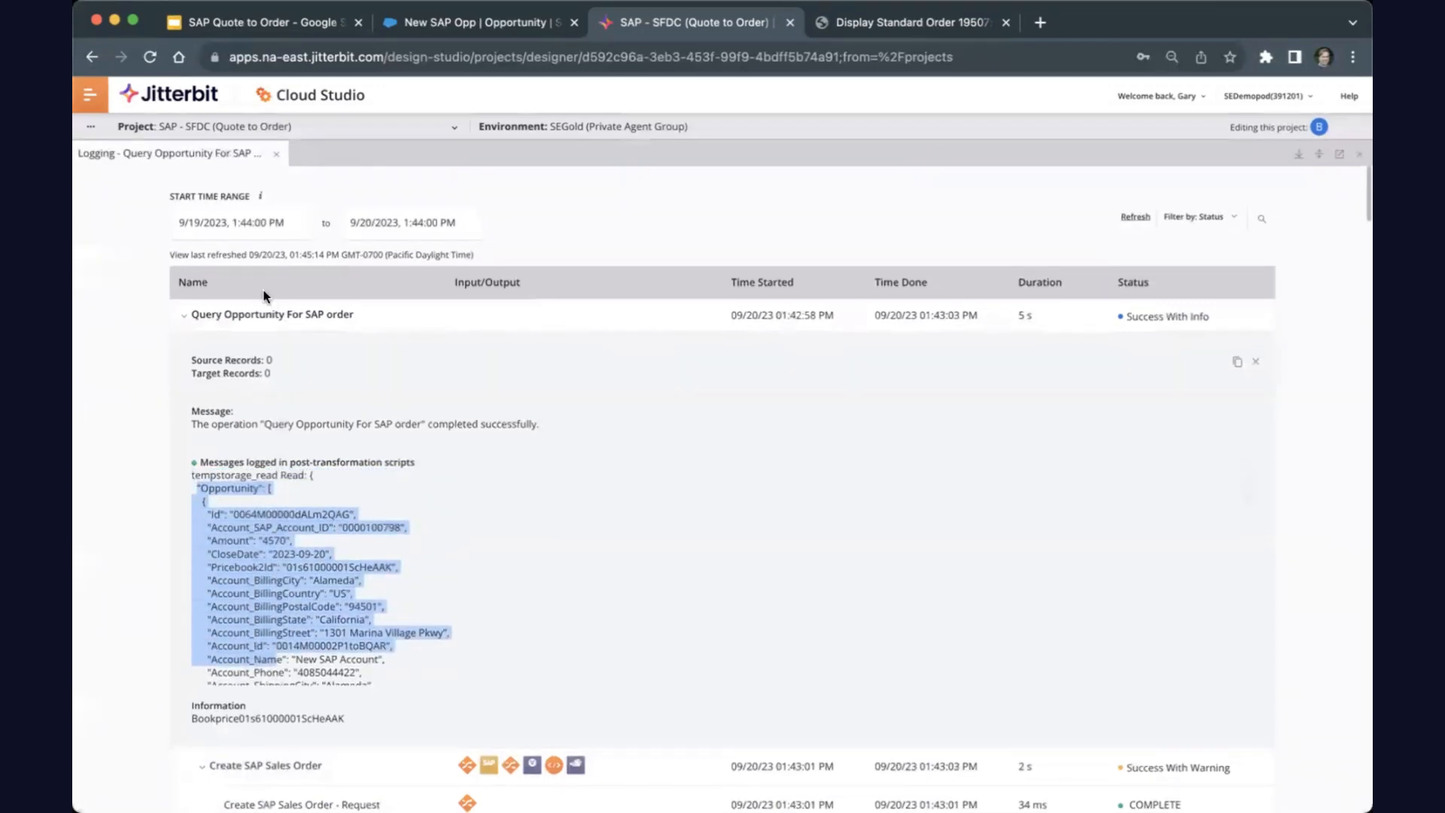
pyautogui.click(277, 155)
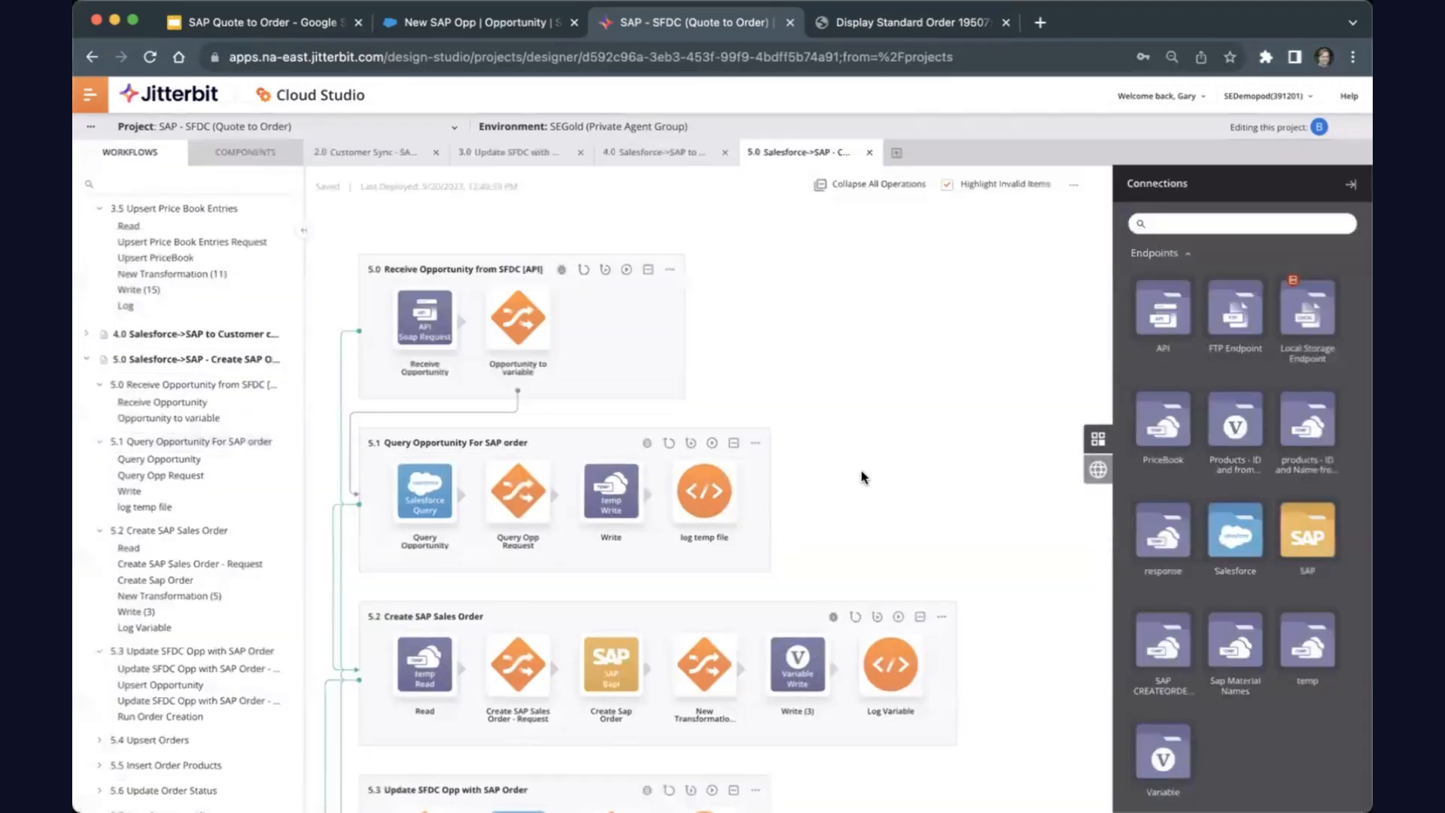